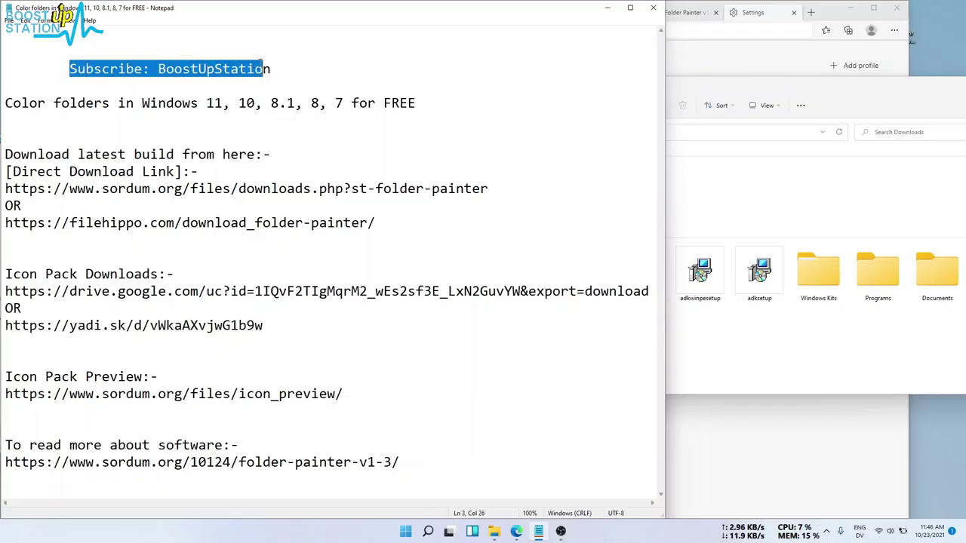
# - Copy the sordum.org direct download link for Folder Painter from the notes and open it in Edge to download FolderPainter.zip
pyautogui.moveTo(14, 103); pyautogui.dragTo(408, 103)
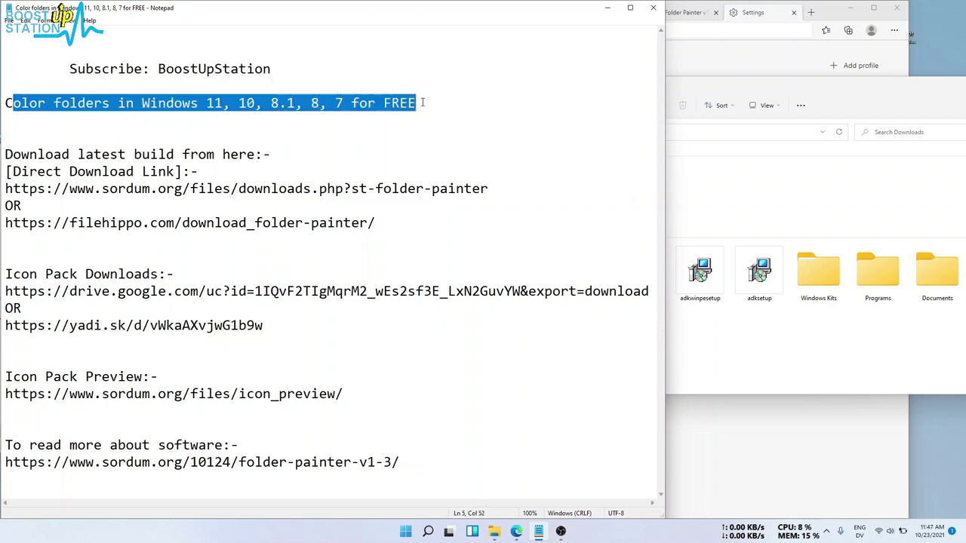
pyautogui.moveTo(12, 154); pyautogui.dragTo(241, 154)
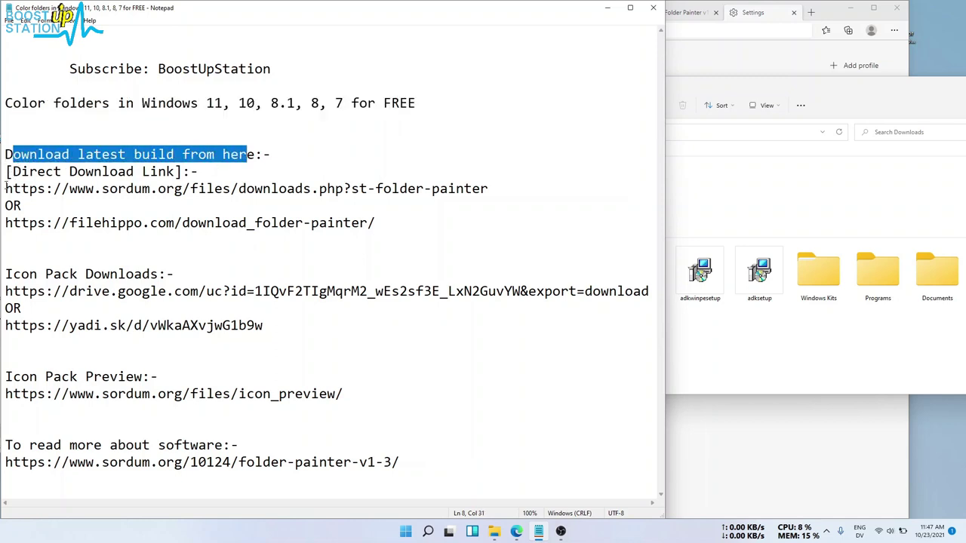
pyautogui.moveTo(6, 188); pyautogui.dragTo(476, 190)
pyautogui.rightClick(429, 194)
pyautogui.click(453, 222)
pyautogui.click(762, 32)
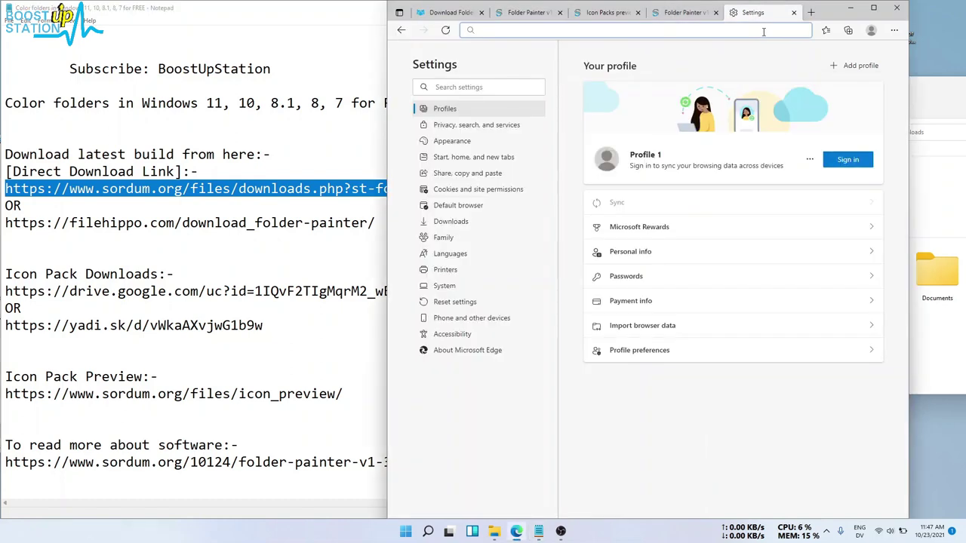
pyautogui.hotkey('ctrl', 'v')
pyautogui.press('Return')
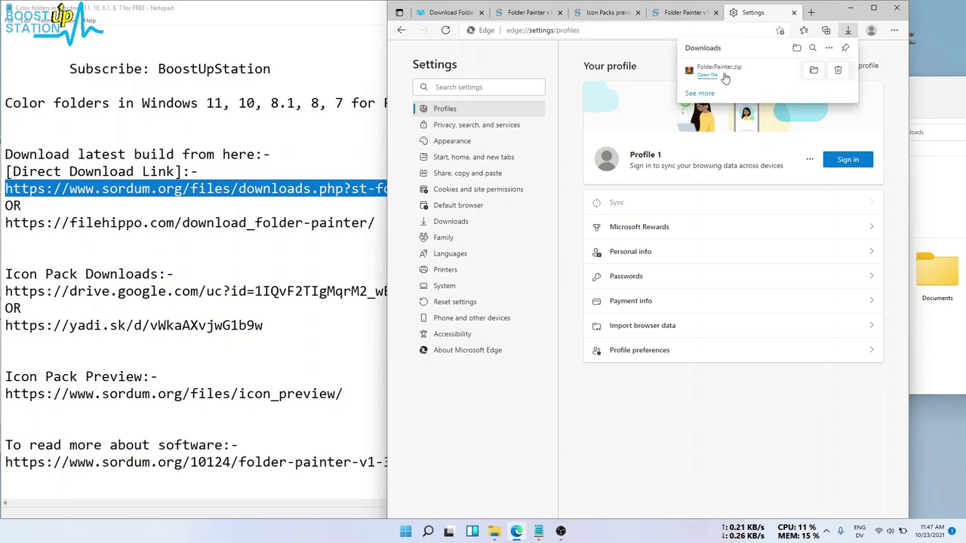
# - Open the downloaded FolderPainter.zip in WinRAR, extract its FolderPainter folder into Downloads, and close the archive
pyautogui.click(706, 76)
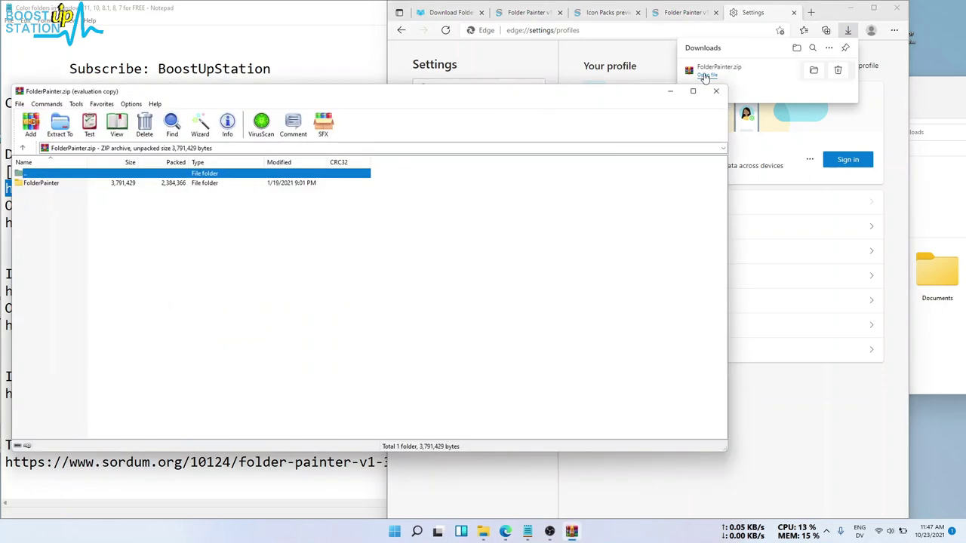
pyautogui.click(196, 186)
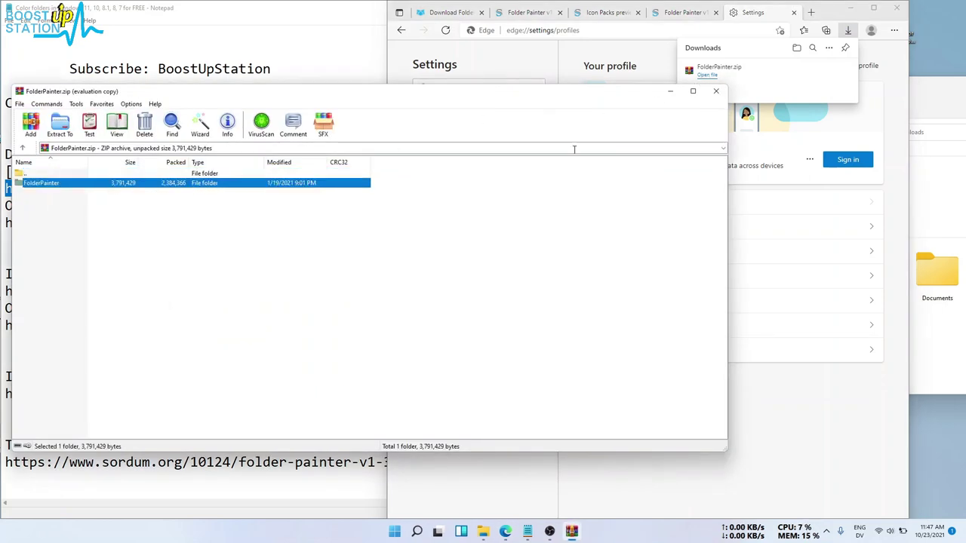
pyautogui.click(956, 188)
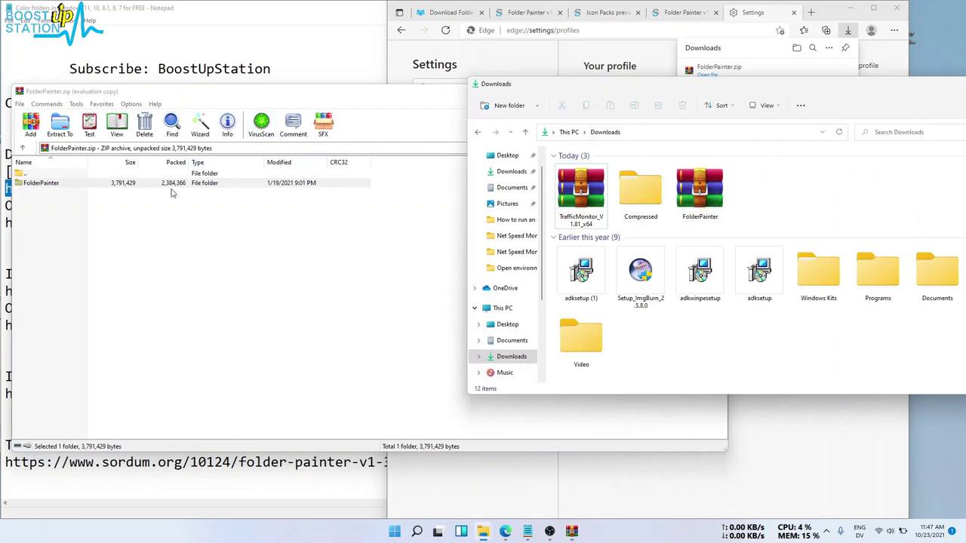
pyautogui.moveTo(449, 88); pyautogui.dragTo(573, 305)
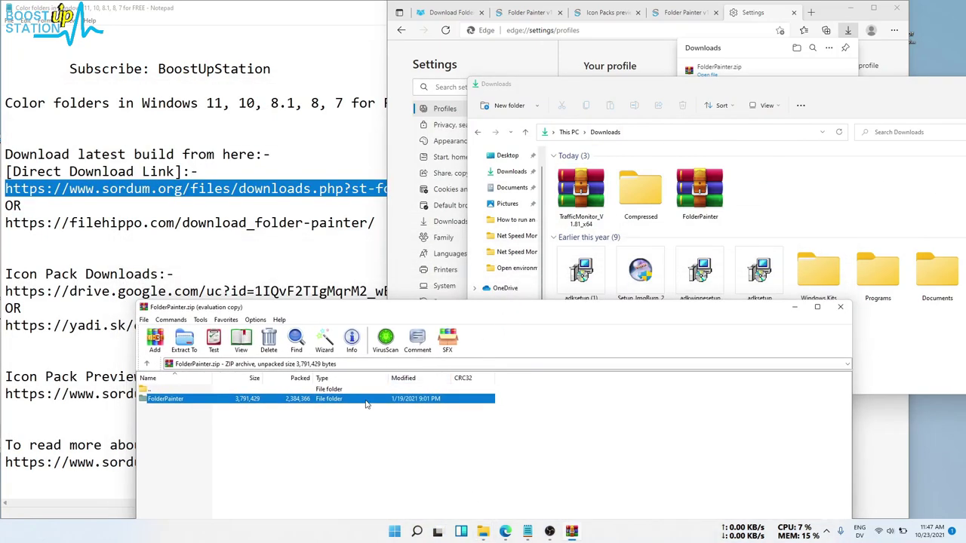
pyautogui.moveTo(366, 405); pyautogui.dragTo(801, 191)
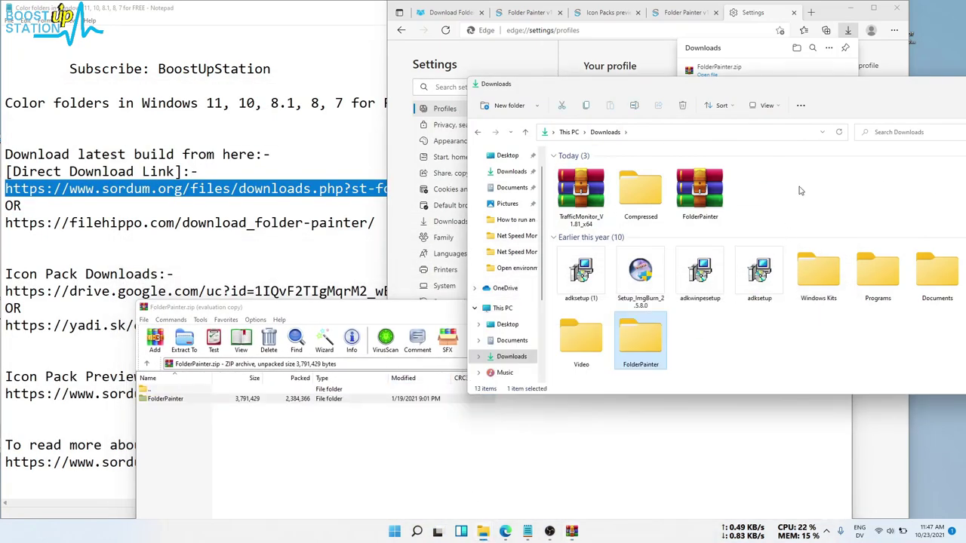
pyautogui.click(837, 308)
# - Copy the Google Drive icon pack link from the notes and open it in Edge to download Icons.zip
pyautogui.click(255, 223)
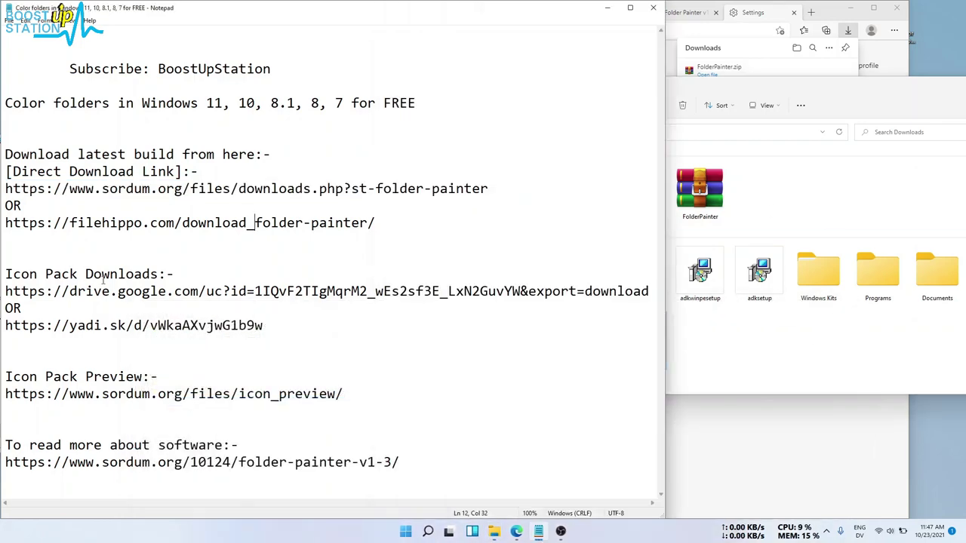
pyautogui.moveTo(6, 291); pyautogui.dragTo(656, 291)
pyautogui.rightClick(566, 290)
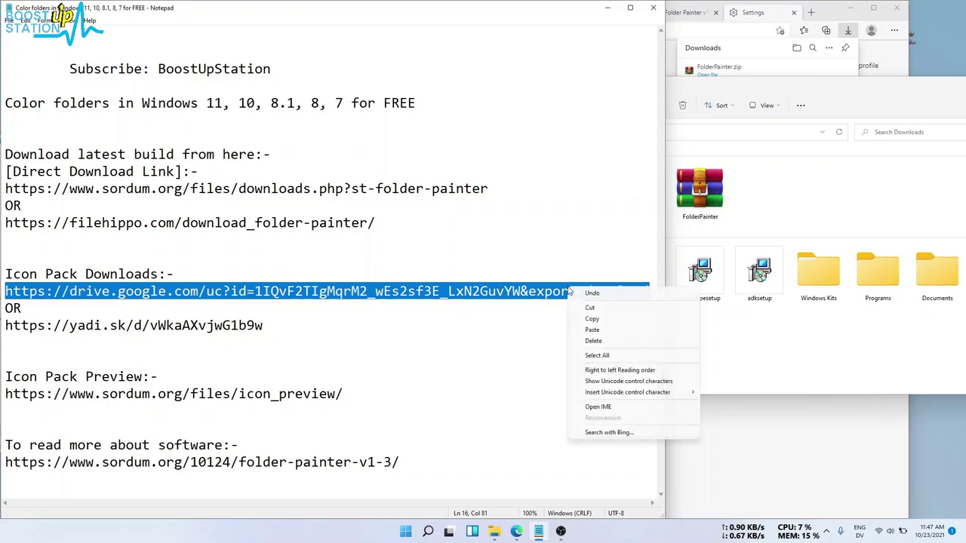
pyautogui.click(588, 319)
pyautogui.click(722, 33)
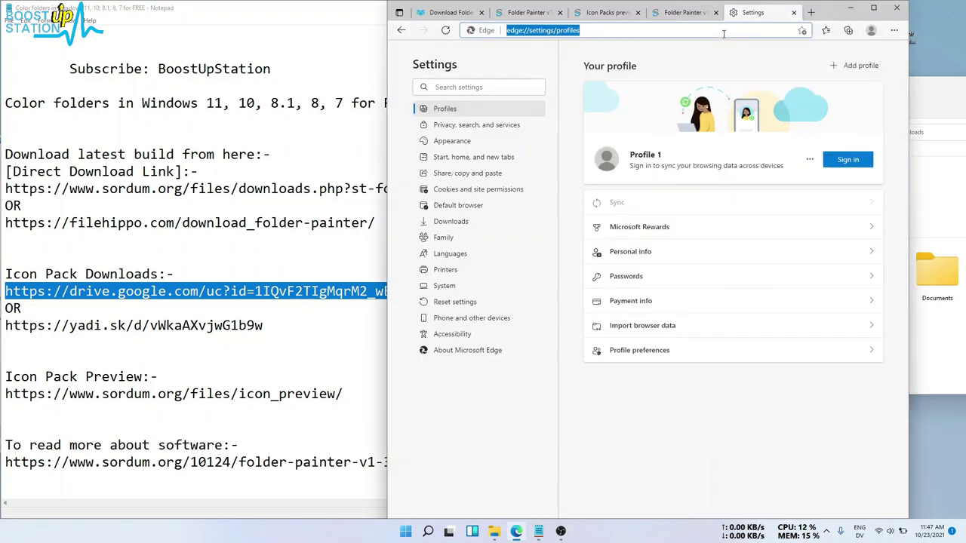
pyautogui.hotkey('ctrl', 'v')
pyautogui.press('Return')
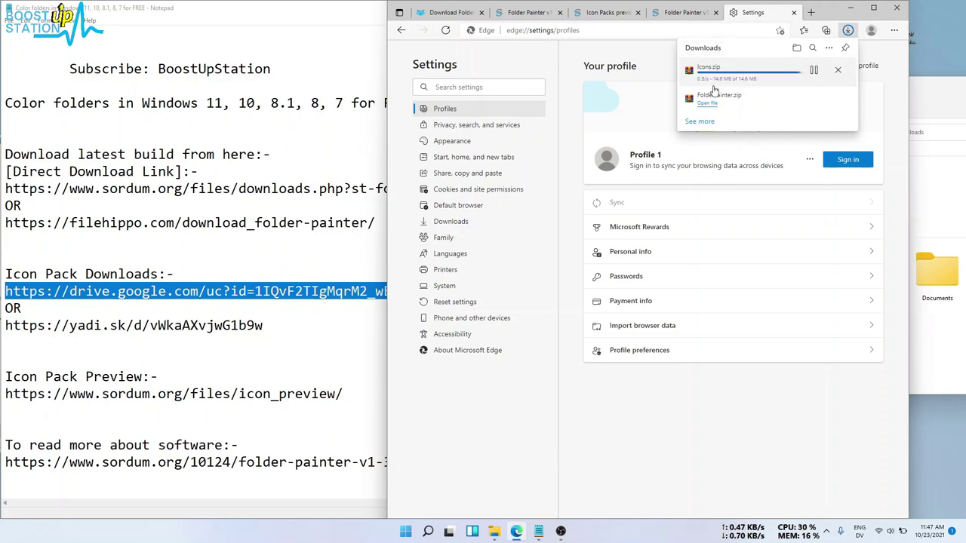
# - Open the downloaded Icons.zip and select the folders Pack_01 through Pack_21 inside its Icons folder
pyautogui.click(708, 75)
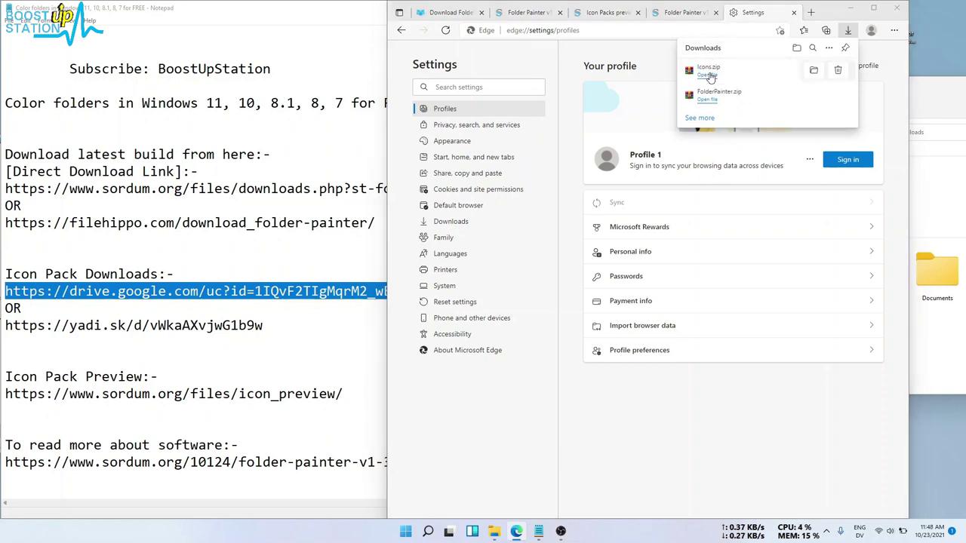
pyautogui.click(674, 101)
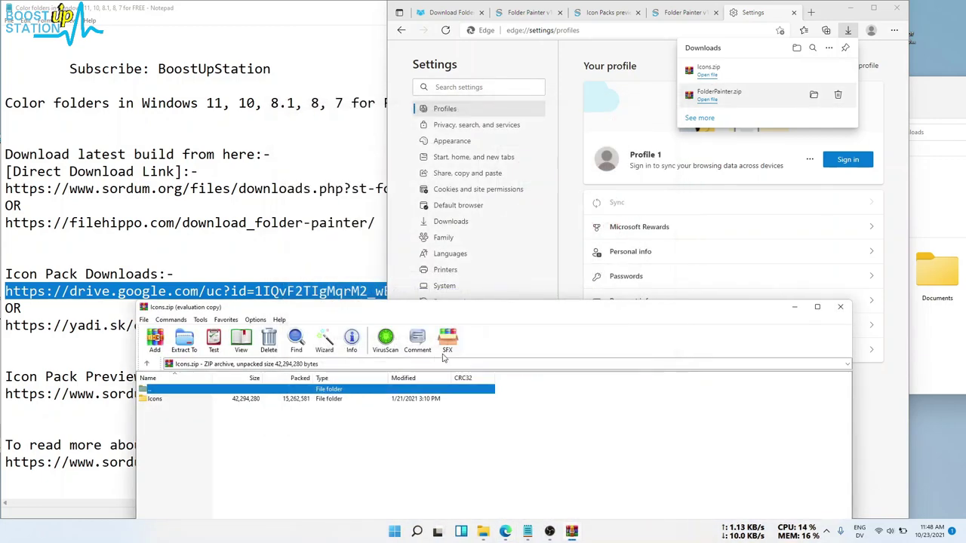
pyautogui.doubleClick(72, 192)
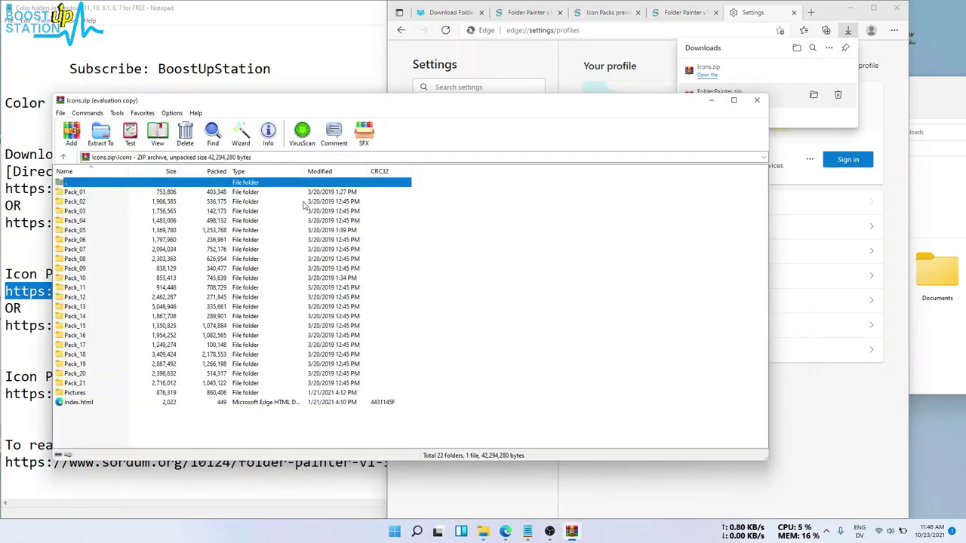
pyautogui.moveTo(442, 200); pyautogui.dragTo(137, 388)
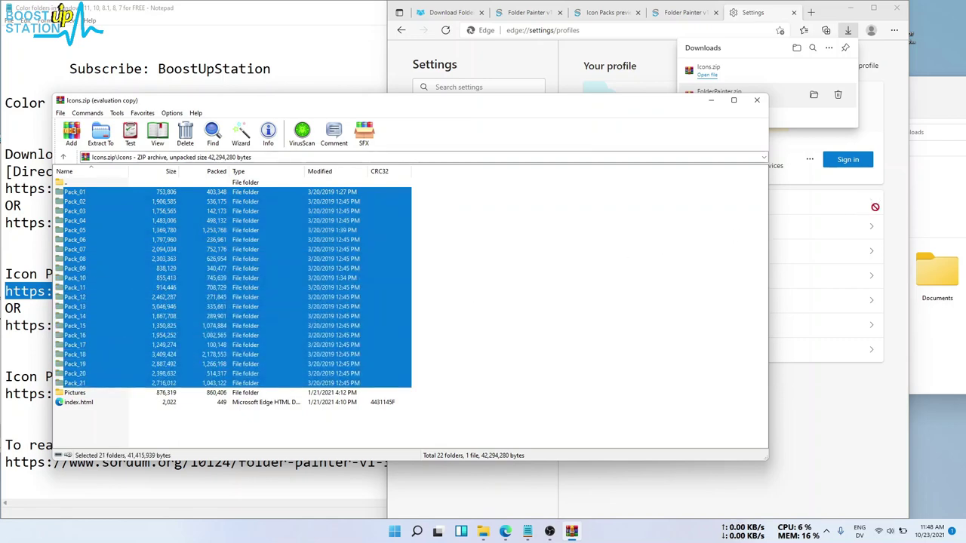
# - In File Explorer, open the Icons folder inside Downloads\FolderPainter and delete the existing Pack_01, Pack_02 and Pack_03 folders
pyautogui.click(797, 48)
pyautogui.doubleClick(633, 342)
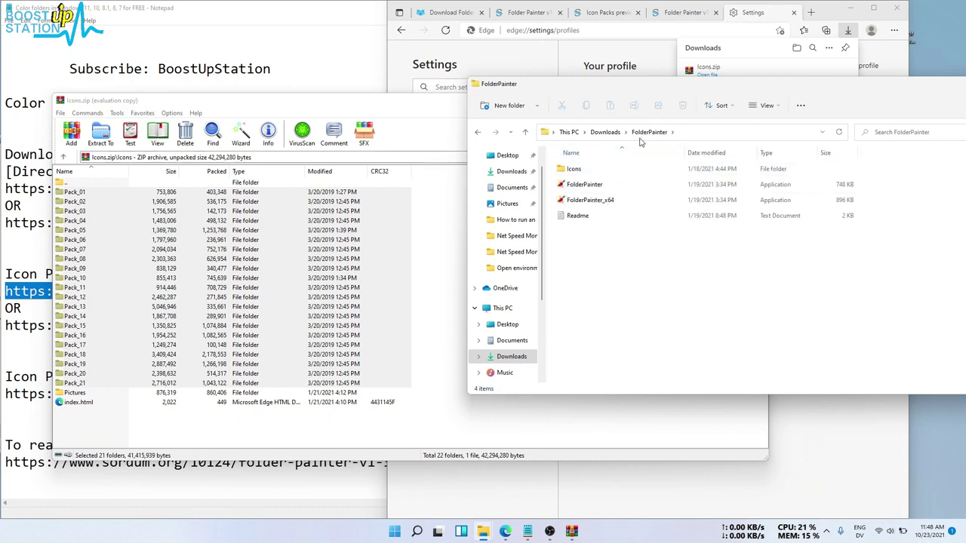
pyautogui.doubleClick(590, 176)
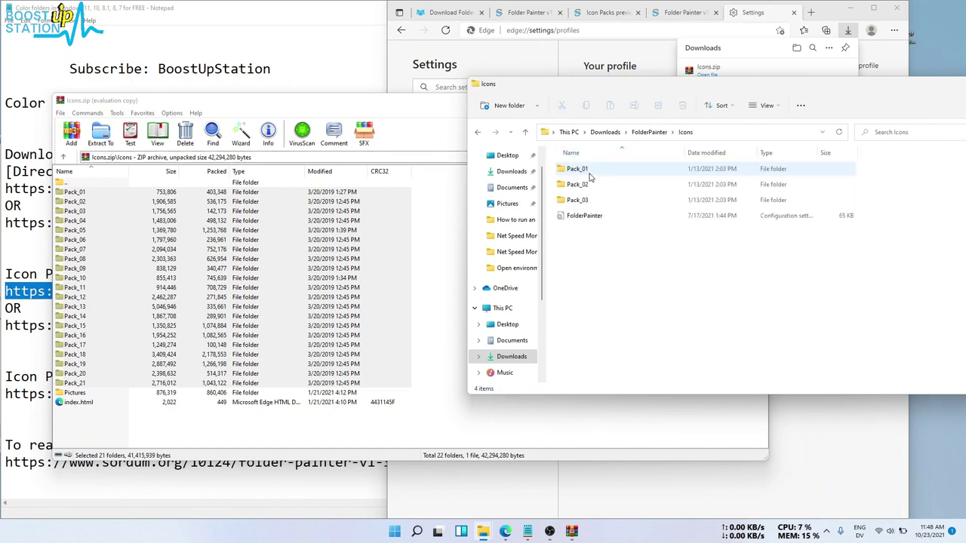
pyautogui.moveTo(845, 208); pyautogui.dragTo(634, 172)
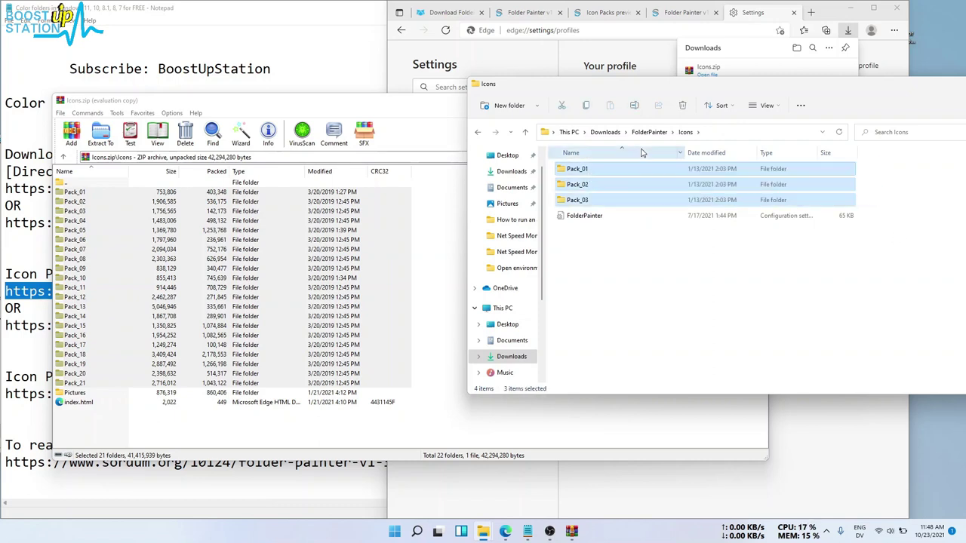
pyautogui.rightClick(613, 203)
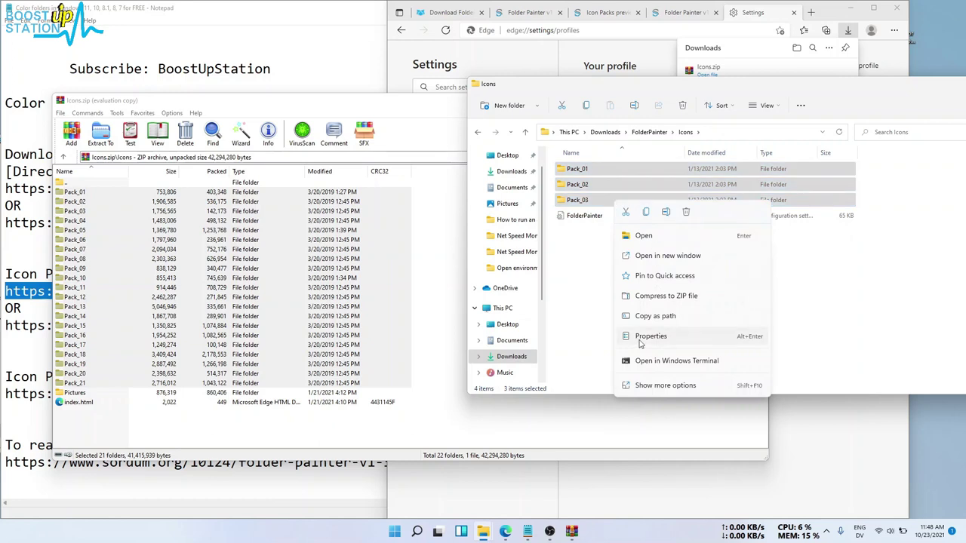
pyautogui.click(641, 385)
pyautogui.click(665, 352)
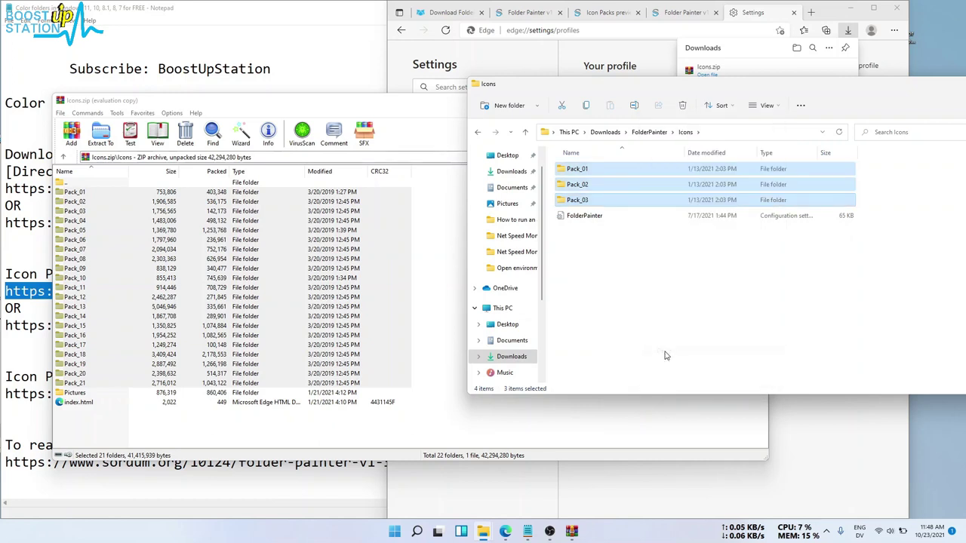
# - Extract the selected Pack_01 through Pack_21 folders from Icons.zip into FolderPainter's Icons folder, check them, and close the archive
pyautogui.moveTo(170, 233); pyautogui.dragTo(323, 271)
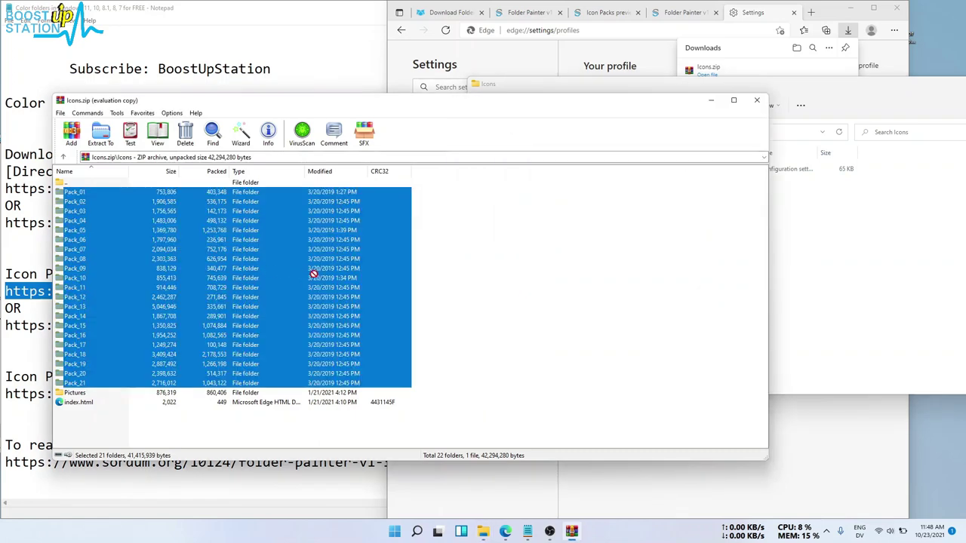
pyautogui.moveTo(755, 266); pyautogui.dragTo(885, 251)
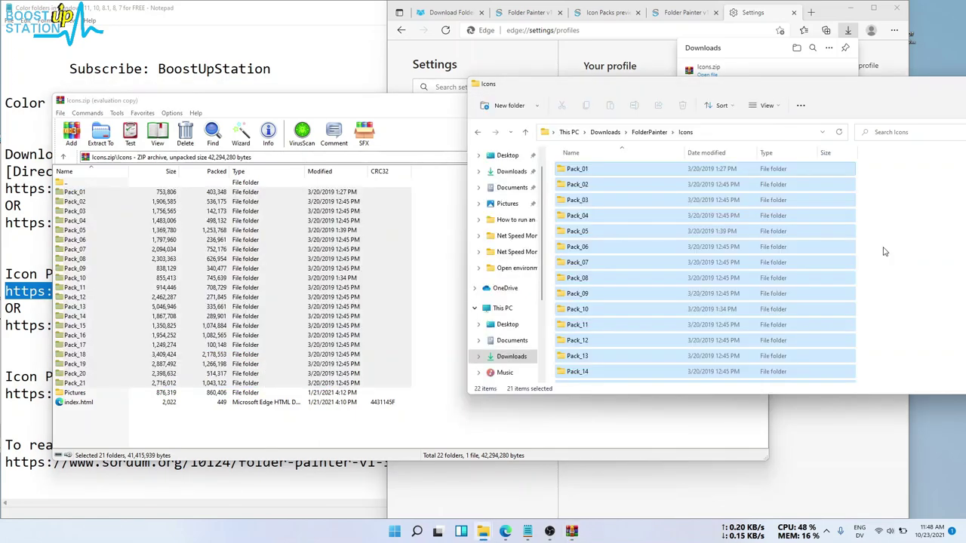
pyautogui.scroll(-3, 885, 251)
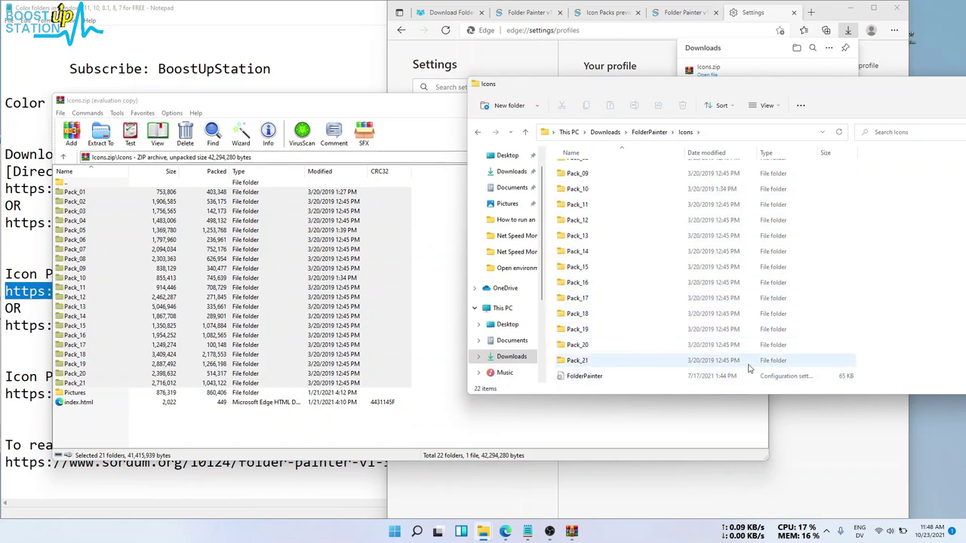
pyautogui.moveTo(878, 361); pyautogui.dragTo(855, 307)
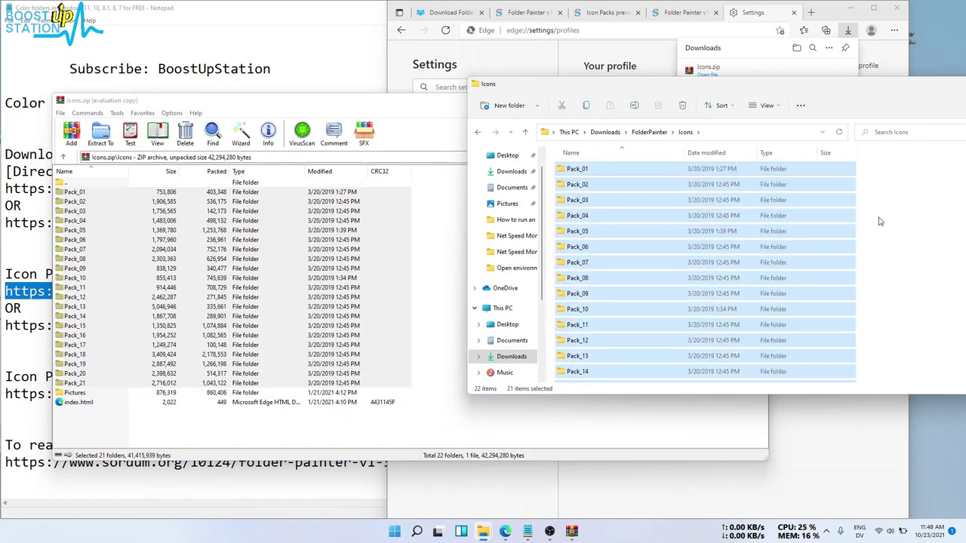
pyautogui.hotkey('alt', 'Tab')
pyautogui.click(756, 101)
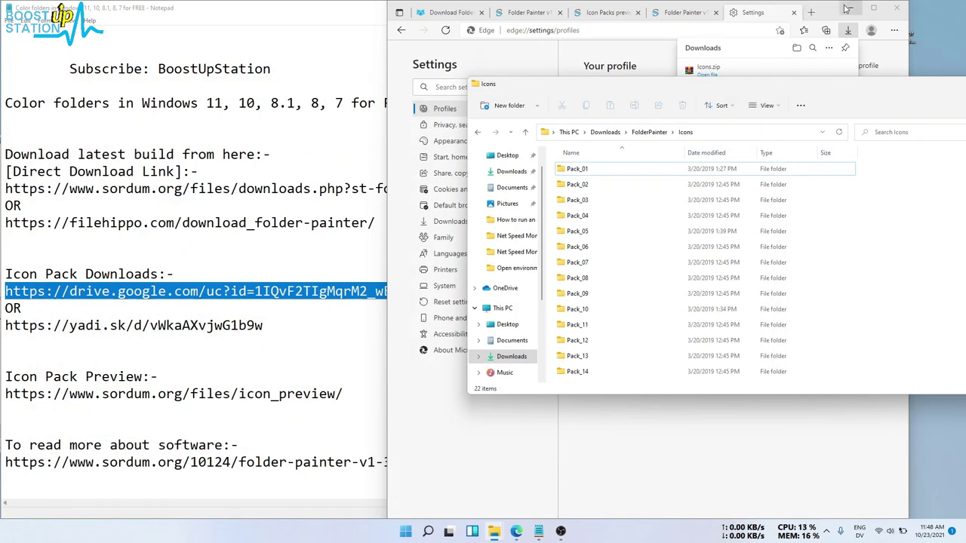
# - Look through the folder icon styles of all packs on the sordum.org icon preview page in Edge, and minimize the browser
pyautogui.click(300, 179)
pyautogui.click(869, 115)
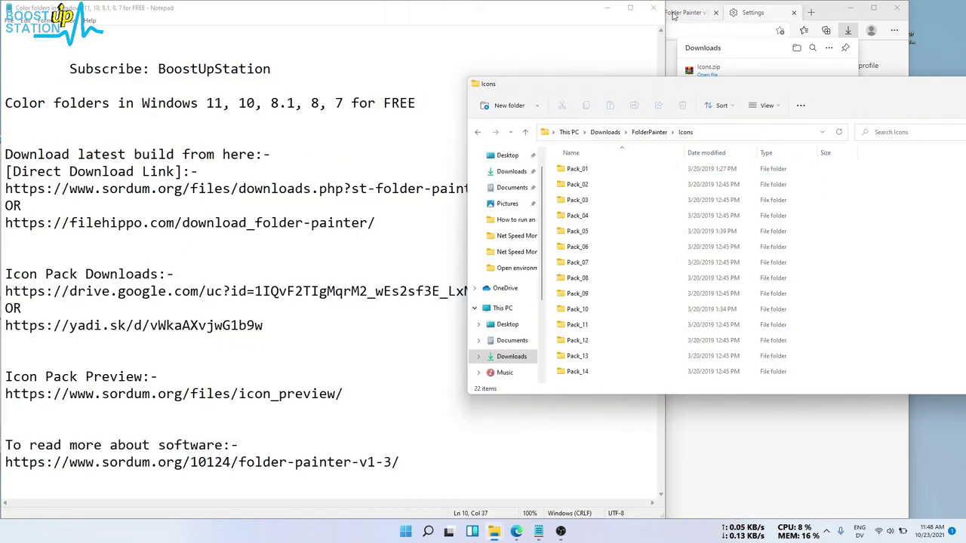
pyautogui.click(759, 15)
pyautogui.click(586, 15)
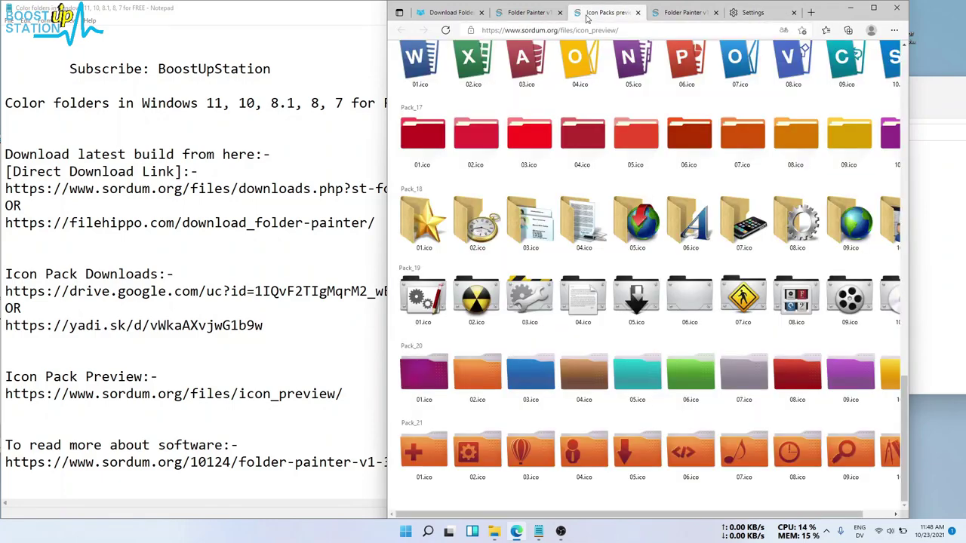
pyautogui.scroll(20, 510, 194)
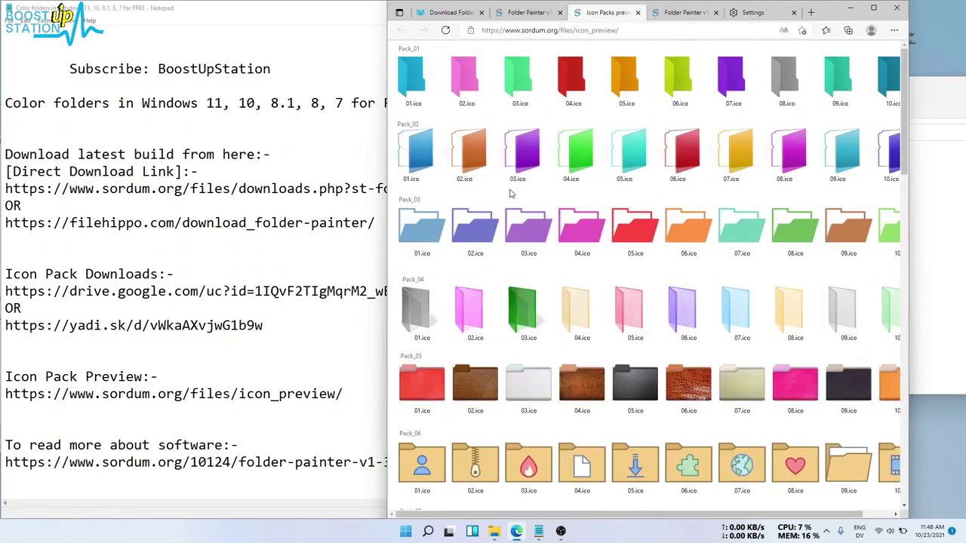
pyautogui.scroll(-12, 509, 194)
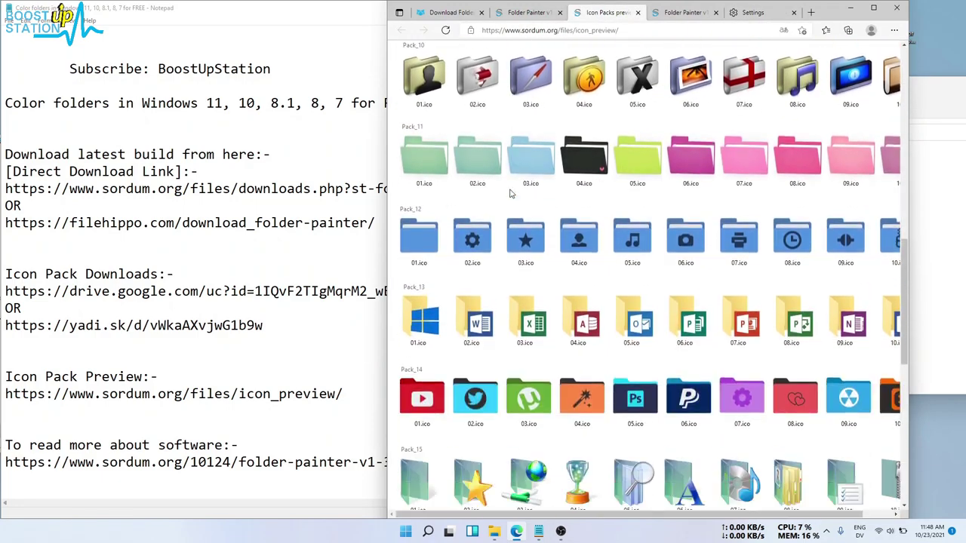
pyautogui.scroll(-5, 510, 194)
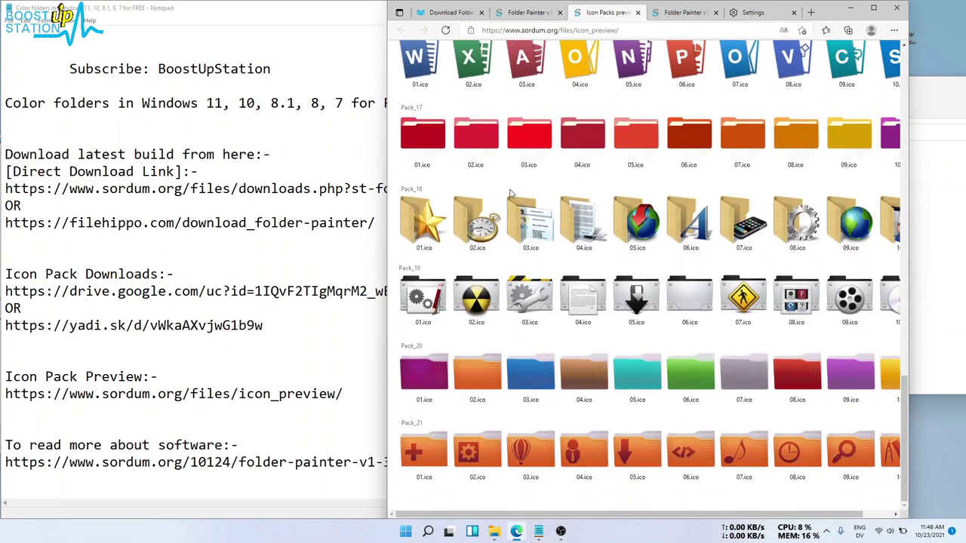
pyautogui.click(850, 8)
# - Return to File Explorer and go up from the Icons folder to the FolderPainter folder
pyautogui.click(368, 120)
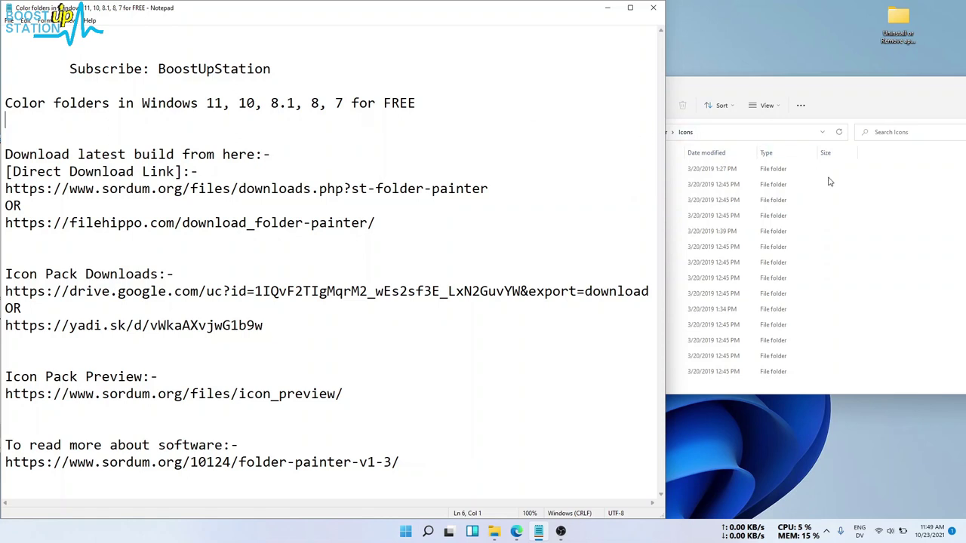
pyautogui.click(849, 209)
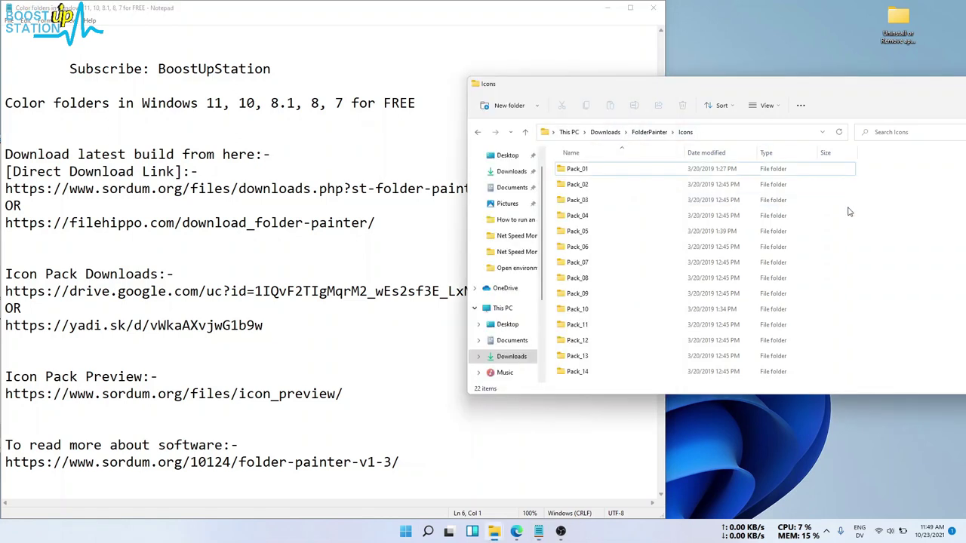
pyautogui.click(649, 132)
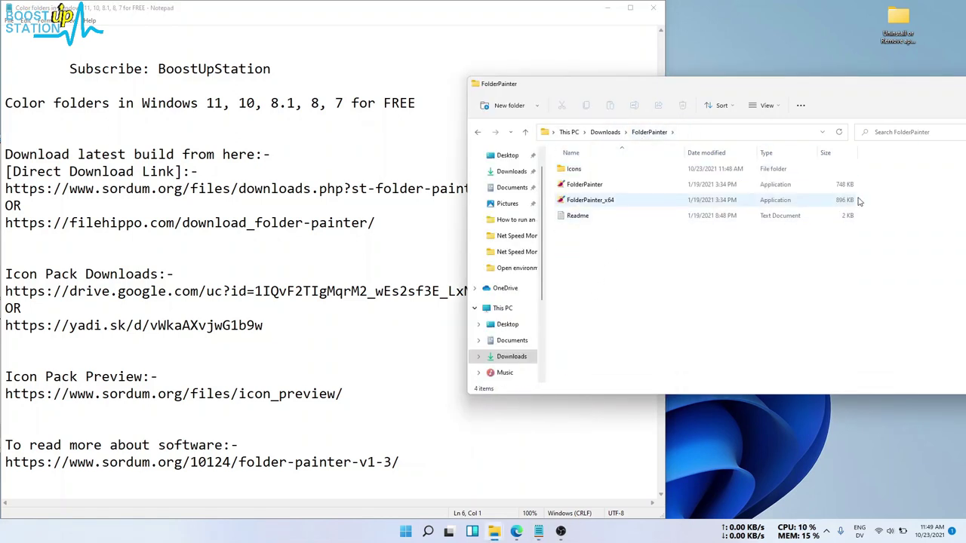
# - Compare the FolderPainter and FolderPainter_x64 applications in the FolderPainter folder
pyautogui.moveTo(868, 196); pyautogui.dragTo(674, 181)
pyautogui.click(626, 201)
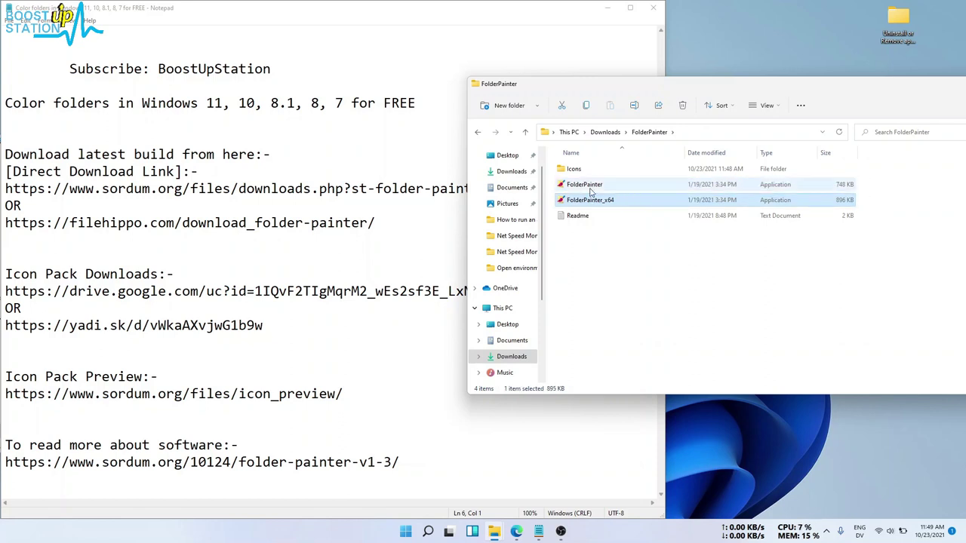
pyautogui.click(590, 190)
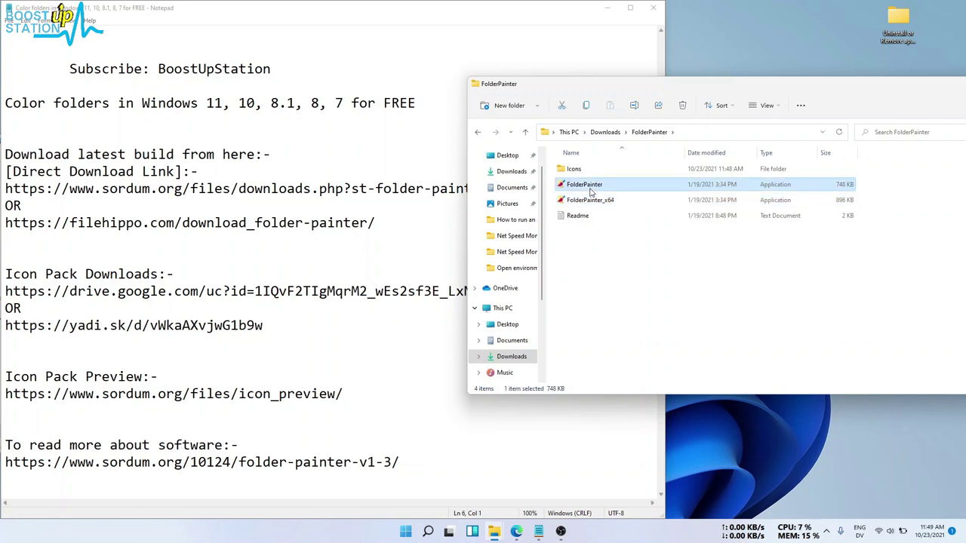
pyautogui.click(604, 243)
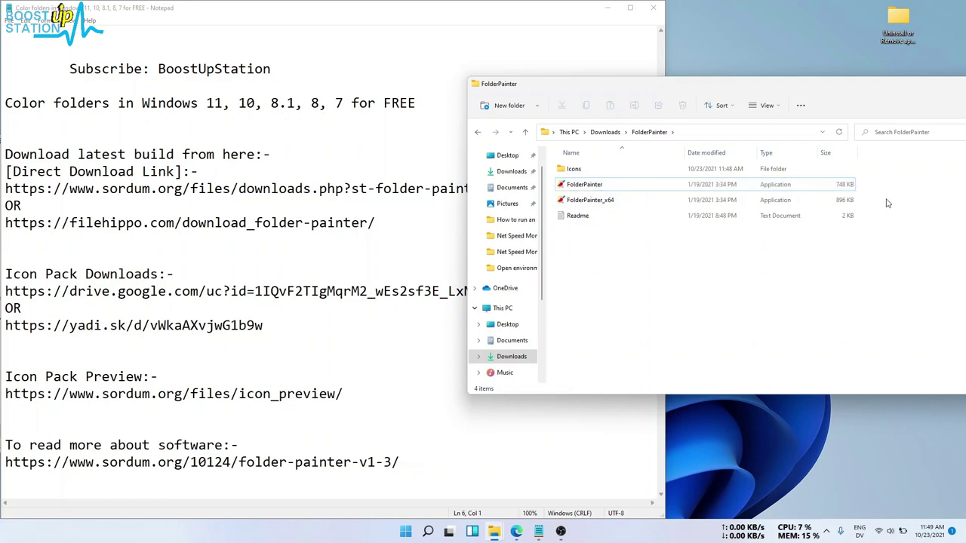
pyautogui.moveTo(887, 202); pyautogui.dragTo(804, 190)
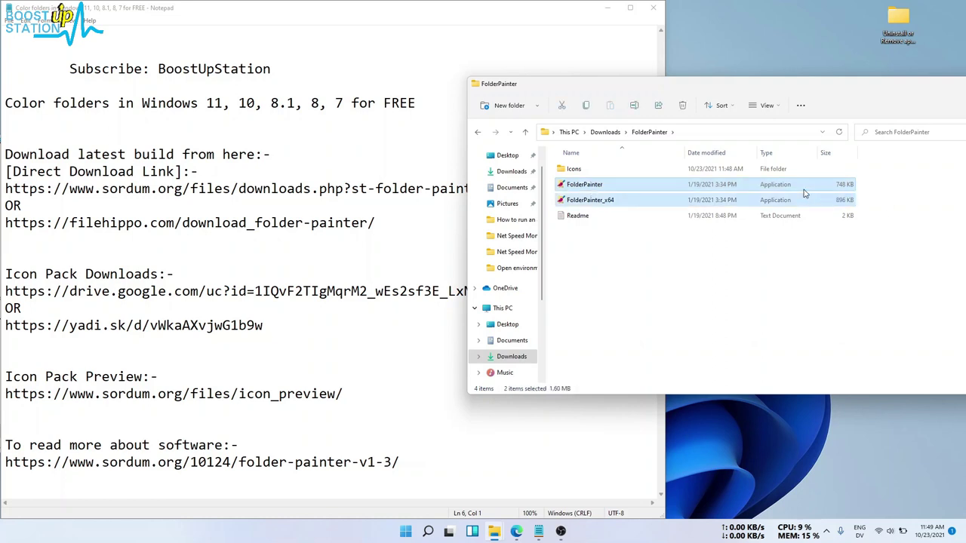
pyautogui.click(679, 270)
# - Check the C: drive for the Program Files and Program Files (x86) folders to decide which Folder Painter version fits the system
pyautogui.moveTo(494, 532)
pyautogui.click(521, 491)
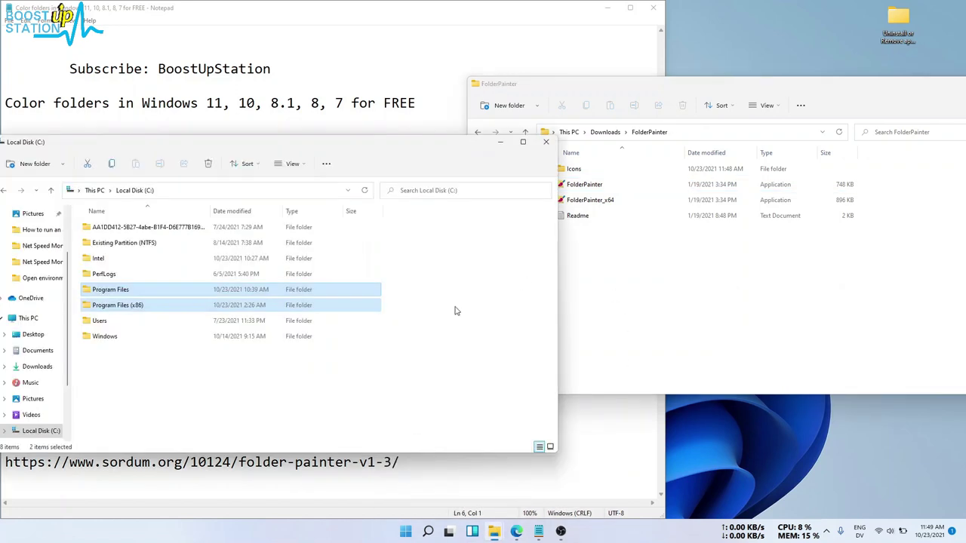
pyautogui.moveTo(426, 289); pyautogui.dragTo(221, 309)
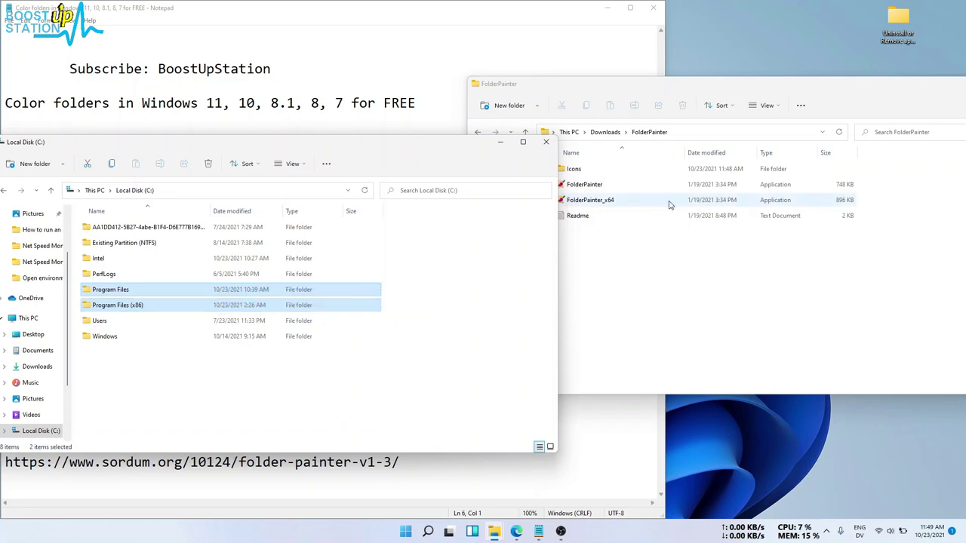
pyautogui.click(611, 200)
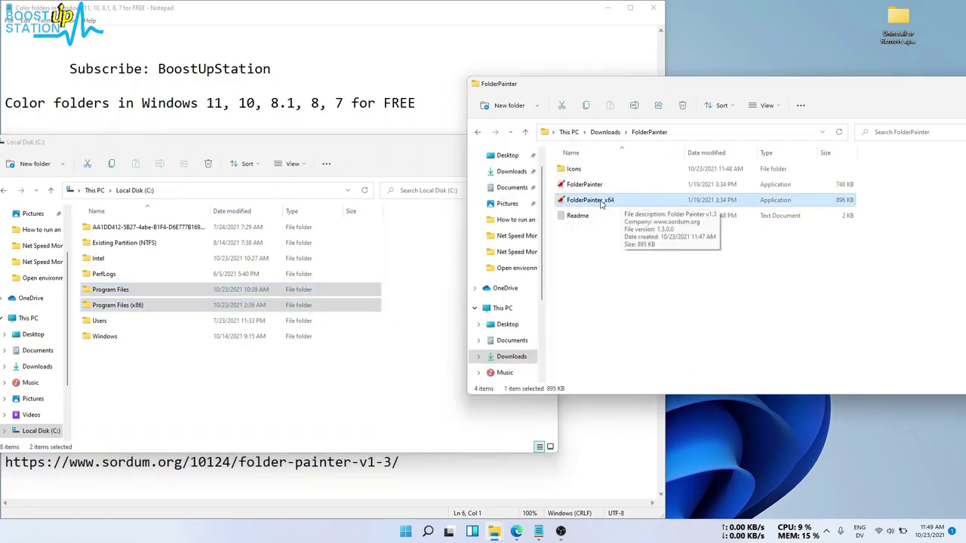
pyautogui.click(358, 364)
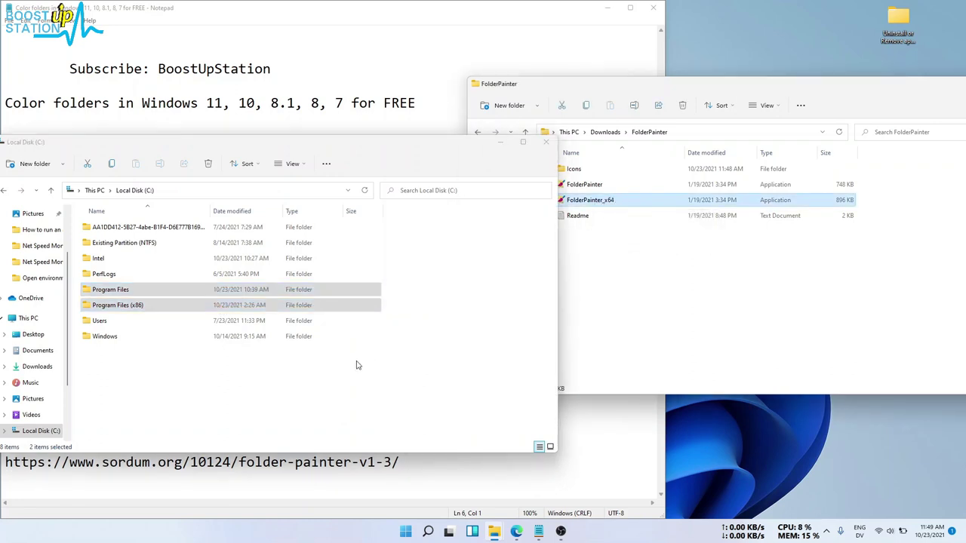
pyautogui.moveTo(393, 306); pyautogui.dragTo(298, 292)
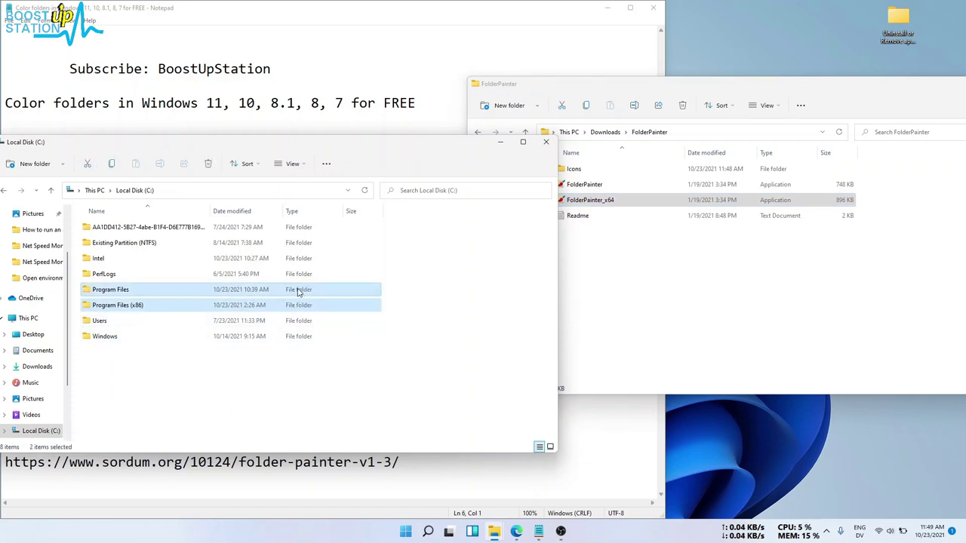
pyautogui.click(578, 233)
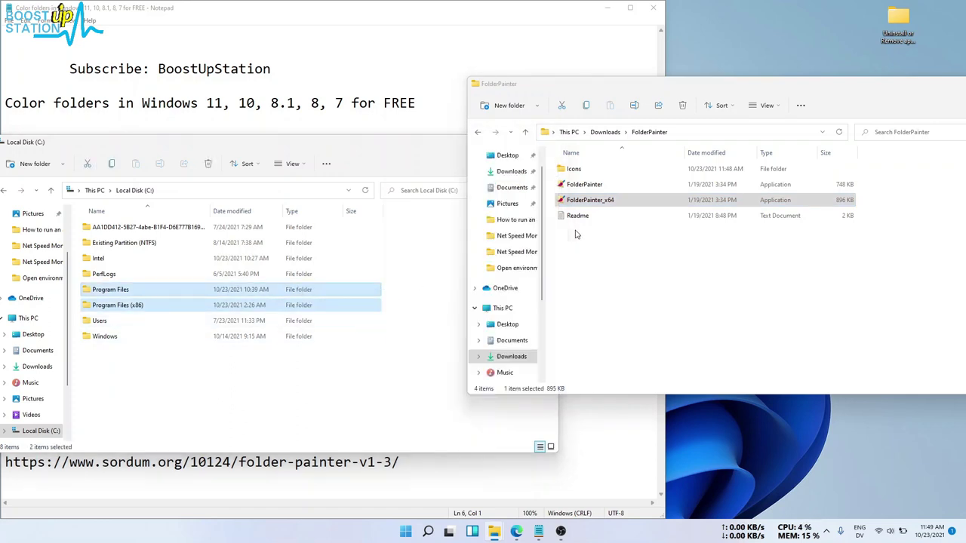
pyautogui.click(589, 184)
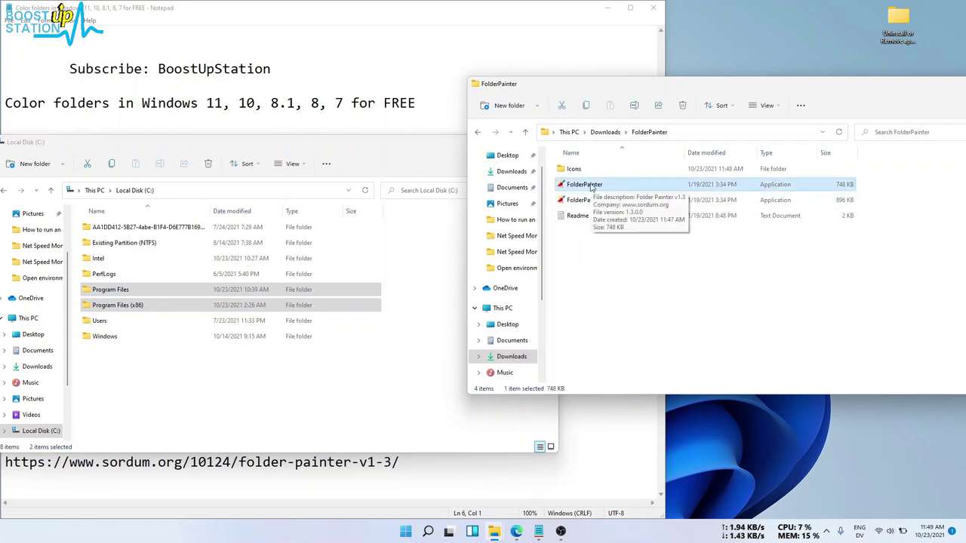
pyautogui.click(593, 271)
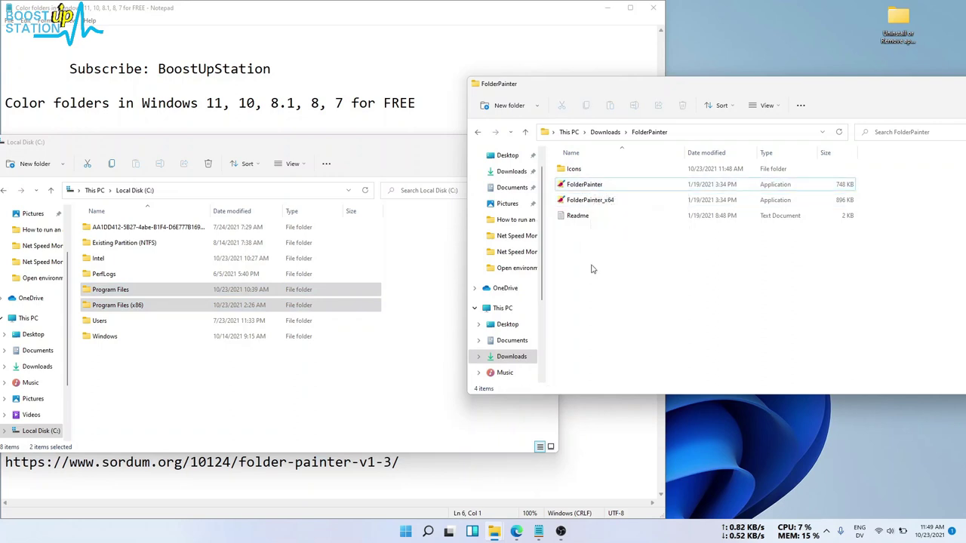
pyautogui.click(371, 290)
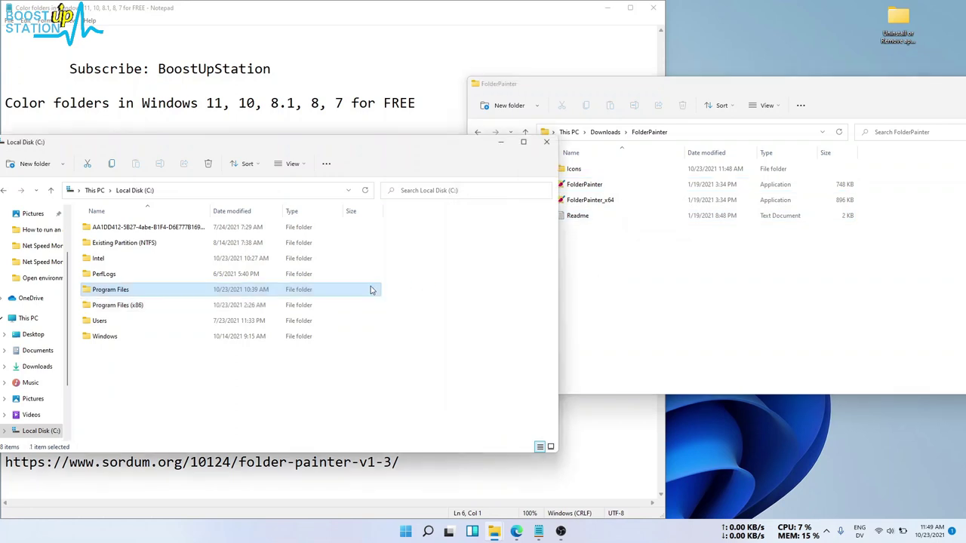
pyautogui.click(579, 255)
# - Run FolderPainter_x64 and look through the icon menus it already lists
pyautogui.click(595, 201)
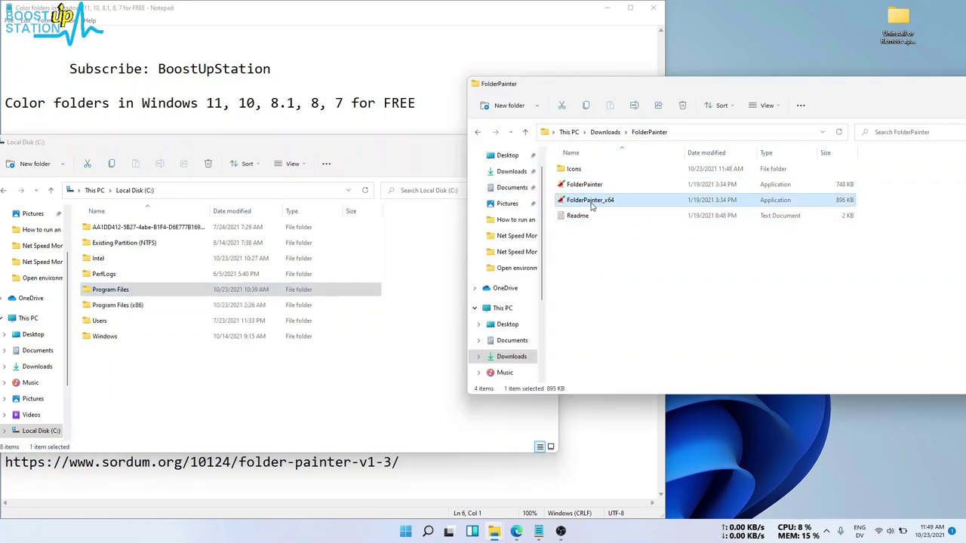
pyautogui.doubleClick(593, 205)
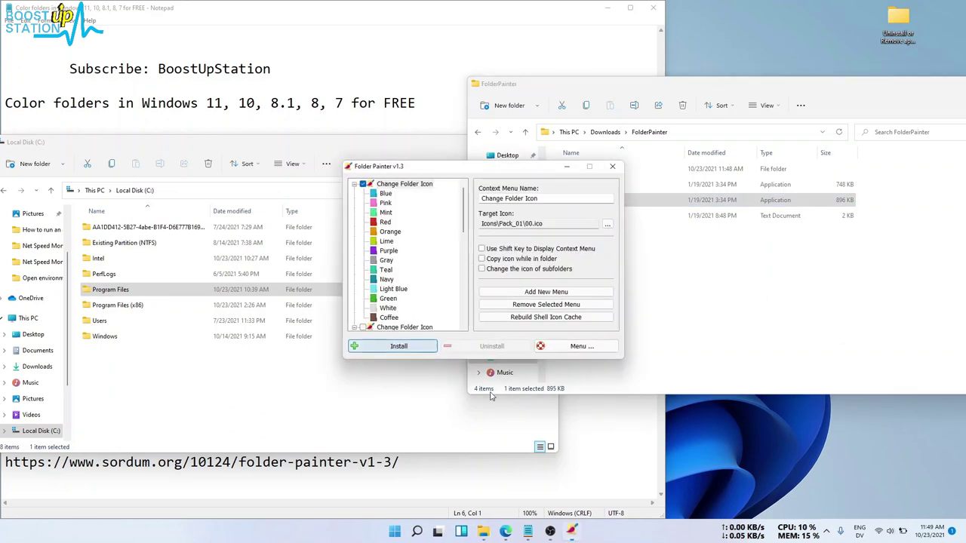
pyautogui.moveTo(461, 167); pyautogui.dragTo(429, 143)
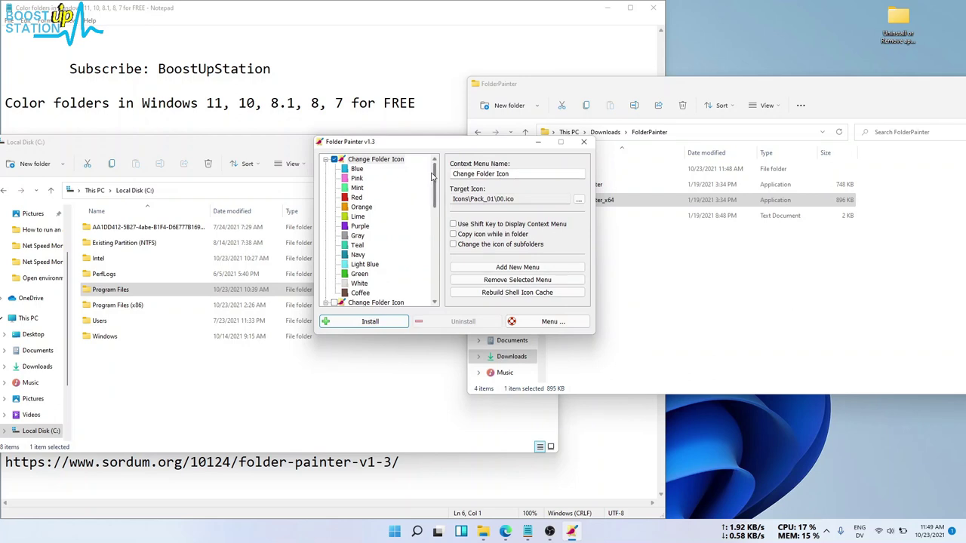
pyautogui.moveTo(434, 181); pyautogui.dragTo(429, 286)
pyautogui.moveTo(428, 146); pyautogui.dragTo(361, 144)
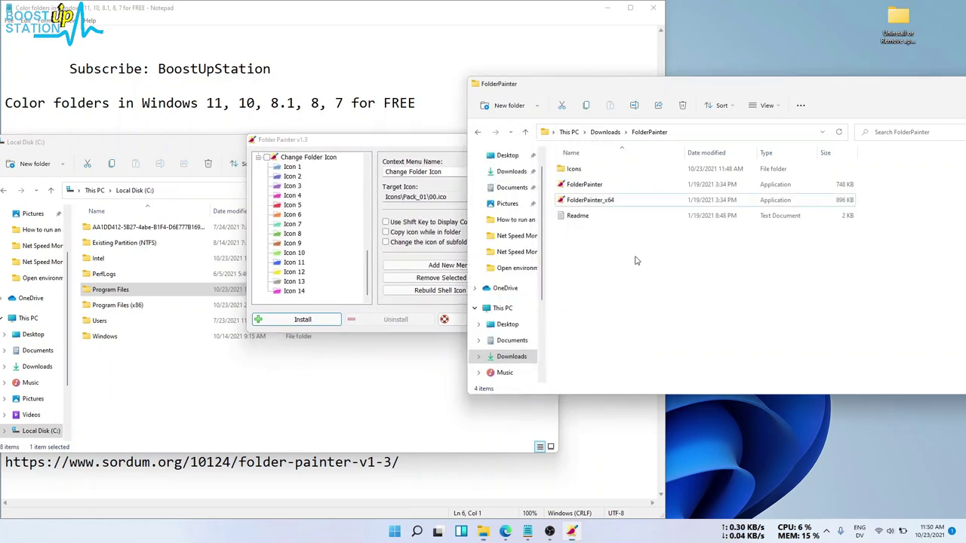
# - Open FolderPainter's Icons folder and review the Pack_01 through Pack_21 folders
pyautogui.doubleClick(610, 172)
pyautogui.scroll(-3, 820, 245)
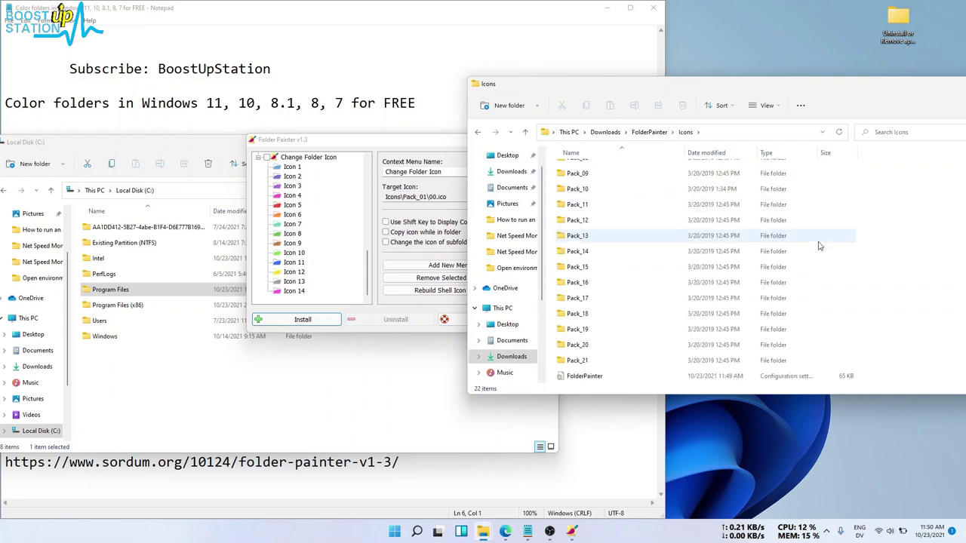
pyautogui.moveTo(865, 359); pyautogui.dragTo(662, 35)
pyautogui.click(874, 243)
# - In Folder Painter, add twelve new icon menus covering Pack_04 through Pack_15 and check the menu list
pyautogui.click(431, 148)
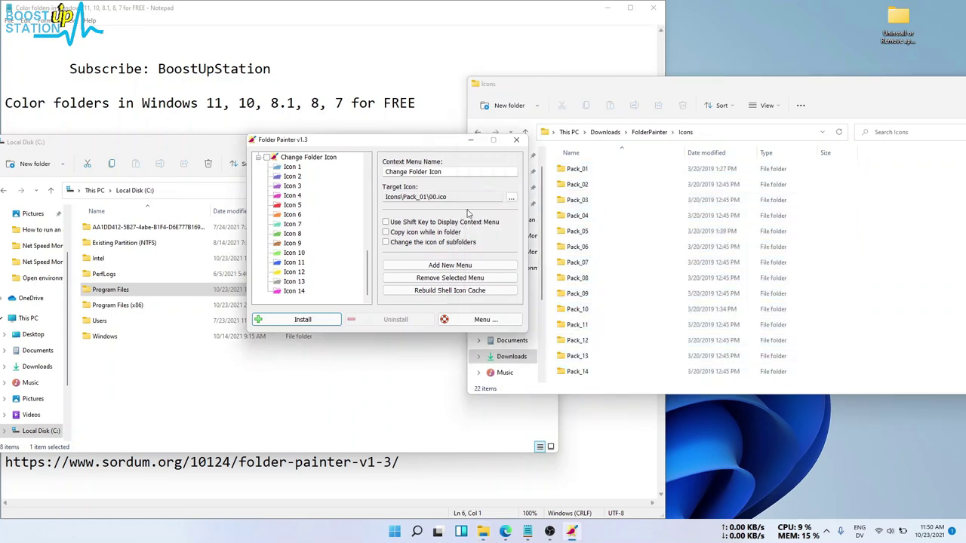
pyautogui.click(420, 267)
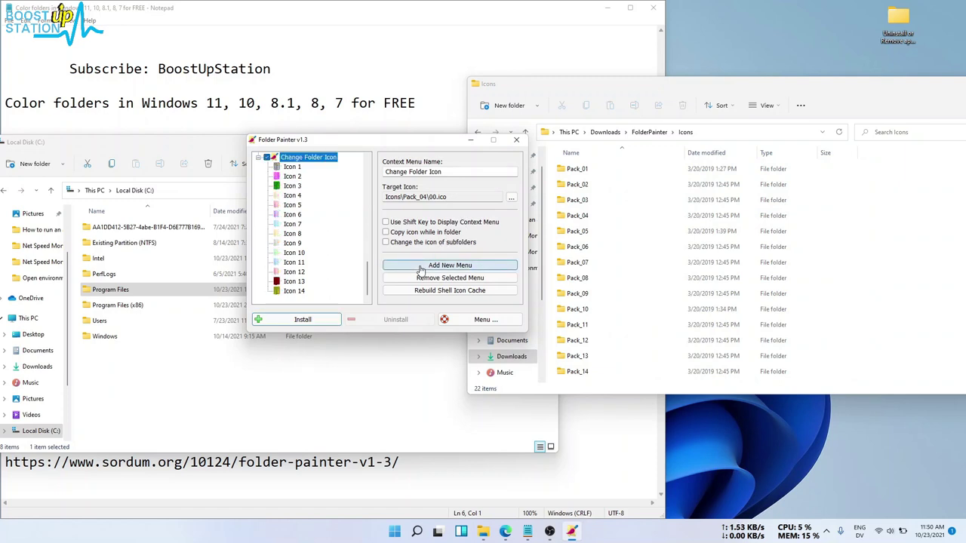
pyautogui.click(420, 270)
pyautogui.click(420, 269)
pyautogui.click(421, 269)
pyautogui.click(420, 269)
pyautogui.click(420, 270)
pyautogui.click(420, 269)
pyautogui.click(420, 270)
pyautogui.click(421, 269)
pyautogui.click(420, 269)
pyautogui.click(421, 269)
pyautogui.click(420, 269)
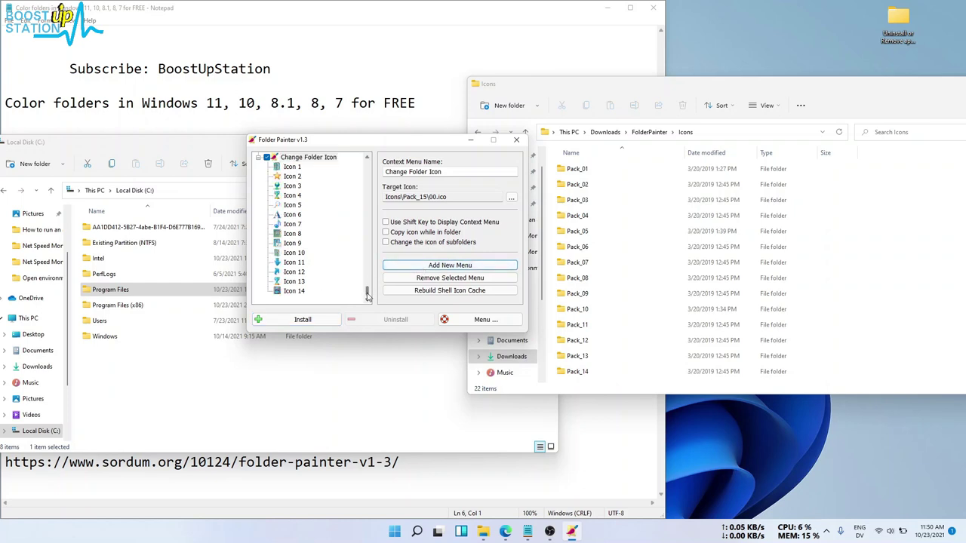
pyautogui.moveTo(367, 294)
pyautogui.mouseDown()
pyautogui.moveTo(360, 174)
pyautogui.moveTo(365, 192)
pyautogui.mouseUp()
# - Close the Local Disk (C:) window and go to the Downloads folder in the other File Explorer window
pyautogui.click(252, 392)
pyautogui.click(544, 142)
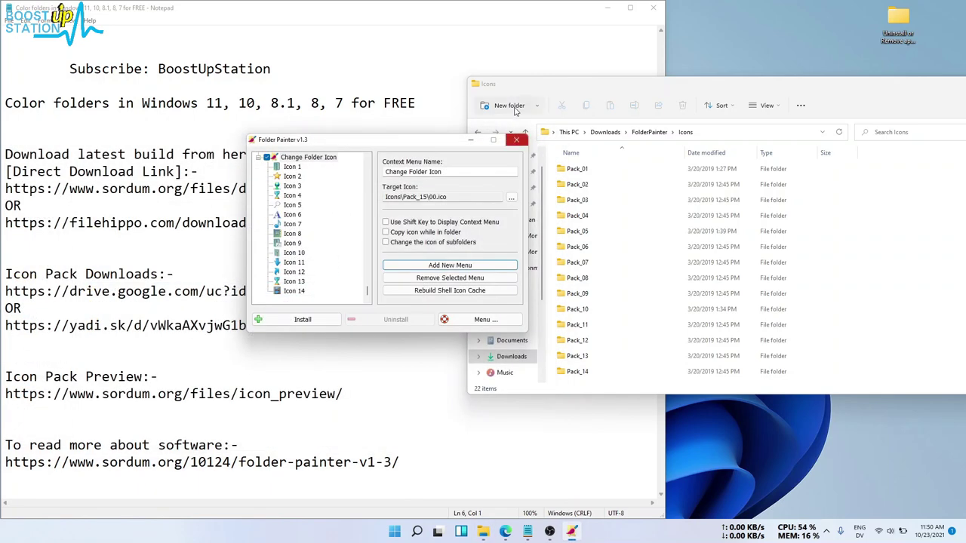
pyautogui.click(545, 79)
pyautogui.click(604, 132)
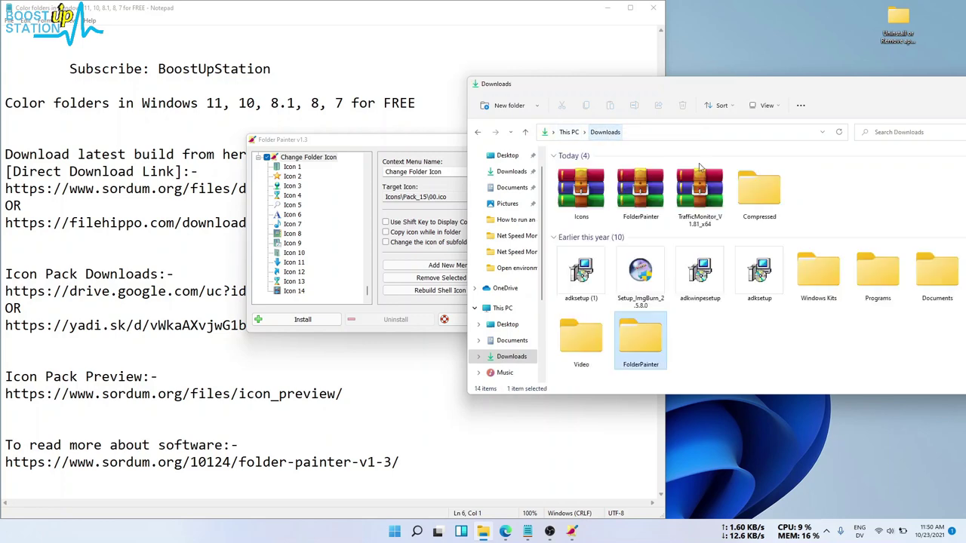
# - Arrange the Downloads window and the Folder Painter window side by side
pyautogui.moveTo(759, 86); pyautogui.dragTo(704, 25)
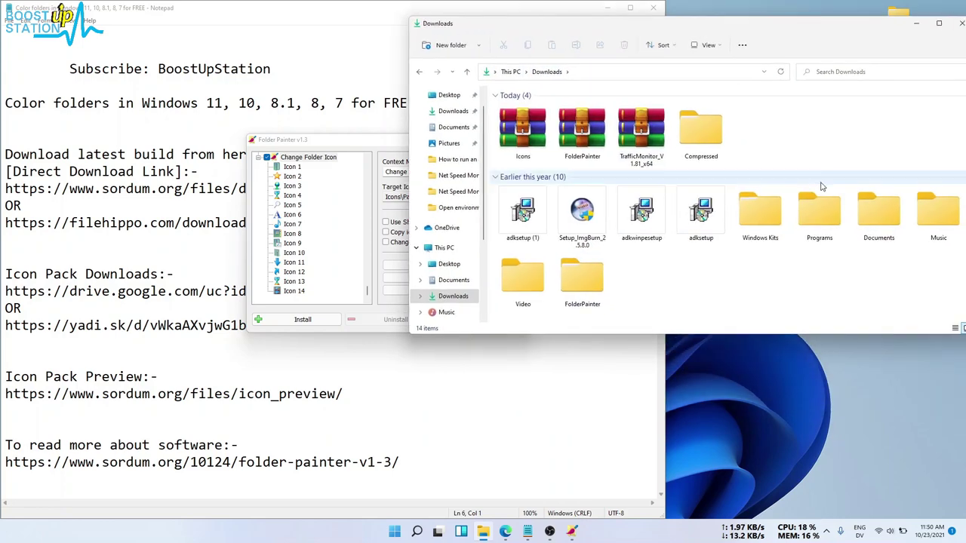
pyautogui.moveTo(805, 30); pyautogui.dragTo(751, 41)
pyautogui.moveTo(335, 144)
pyautogui.mouseDown()
pyautogui.moveTo(302, 165)
pyautogui.moveTo(130, 168)
pyautogui.mouseUp()
pyautogui.moveTo(653, 294); pyautogui.dragTo(843, 275)
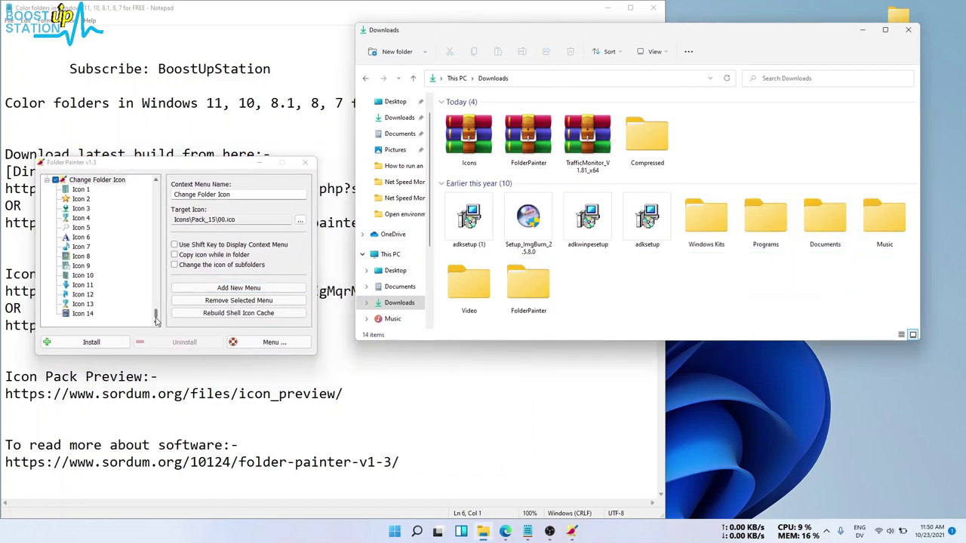
# - Enable the Pack_03 and Pack_02 icon menus in Folder Painter's menu list
pyautogui.moveTo(157, 326); pyautogui.dragTo(160, 209)
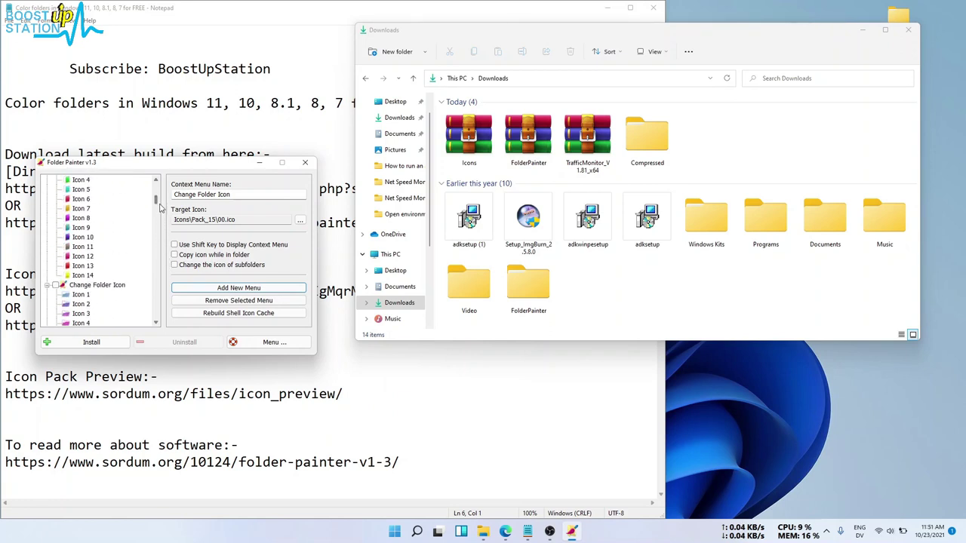
pyautogui.click(61, 284)
pyautogui.click(57, 285)
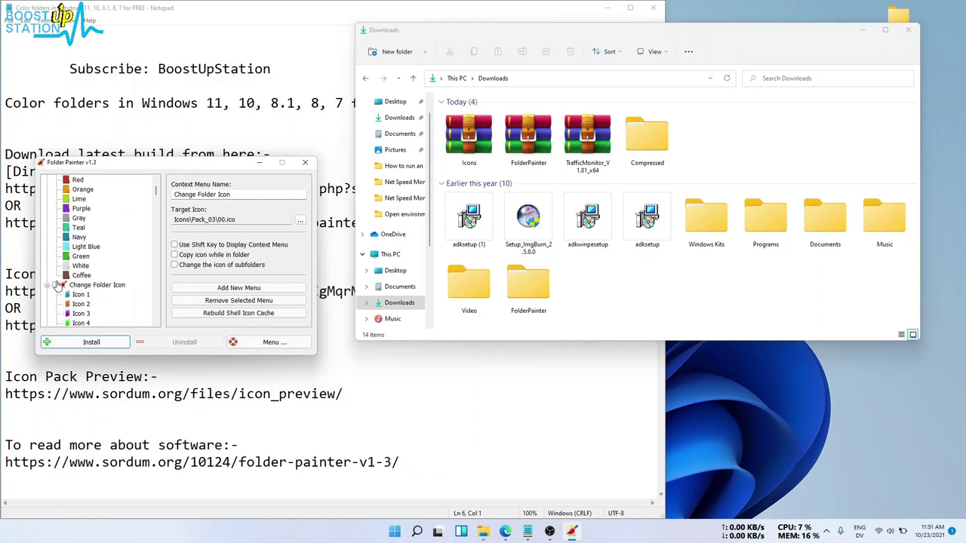
pyautogui.click(57, 285)
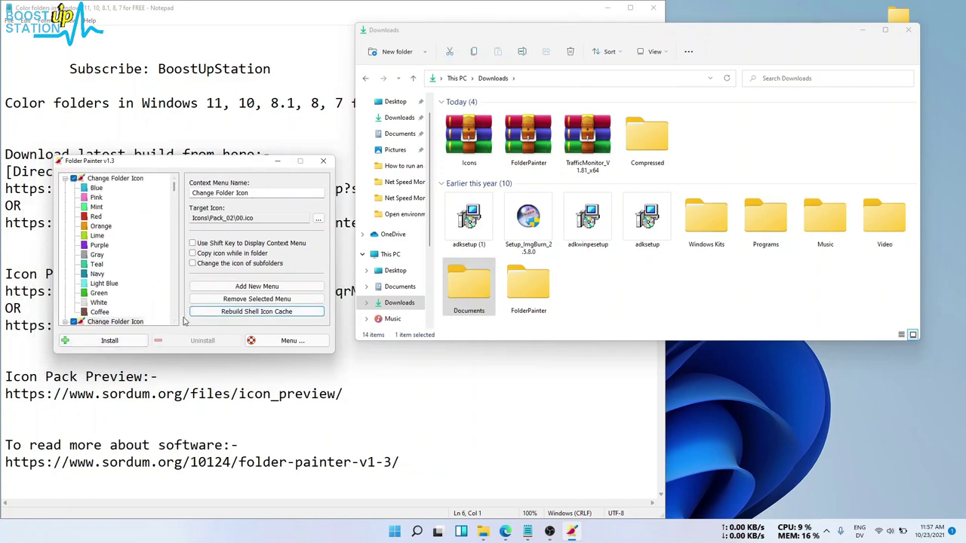
# - Enable copying the icon into the folder and changing the icon of subfolders, and select the Windows Kits folder in Downloads
pyautogui.click(194, 265)
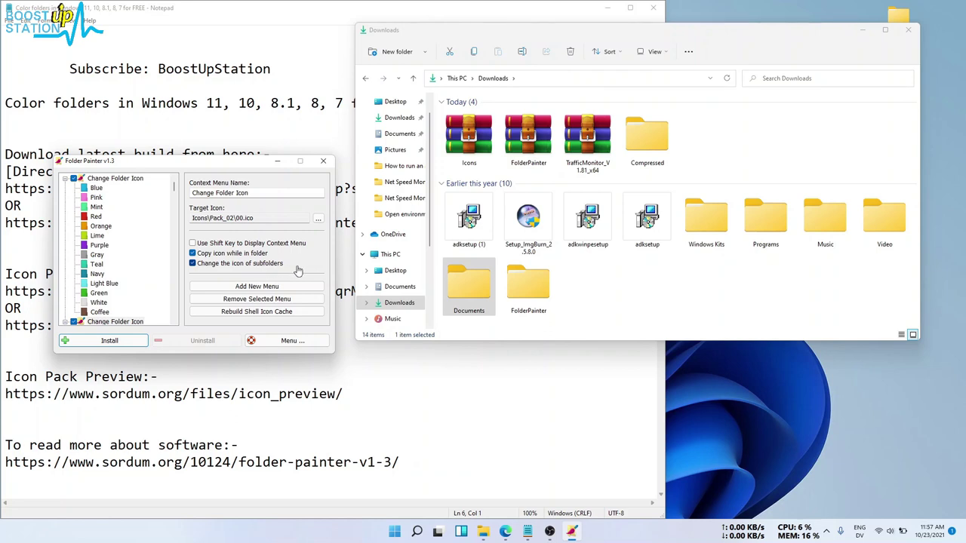
pyautogui.click(705, 221)
pyautogui.click(217, 255)
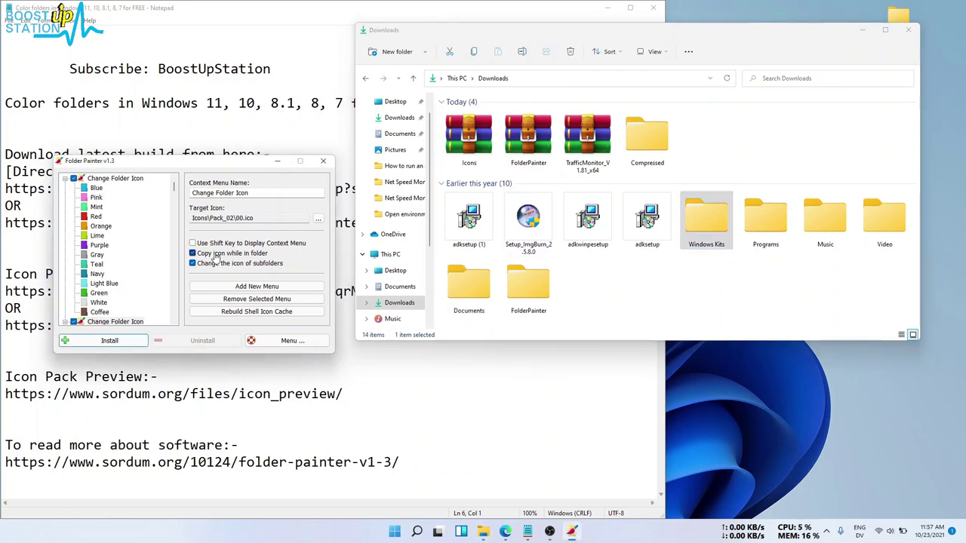
pyautogui.click(698, 227)
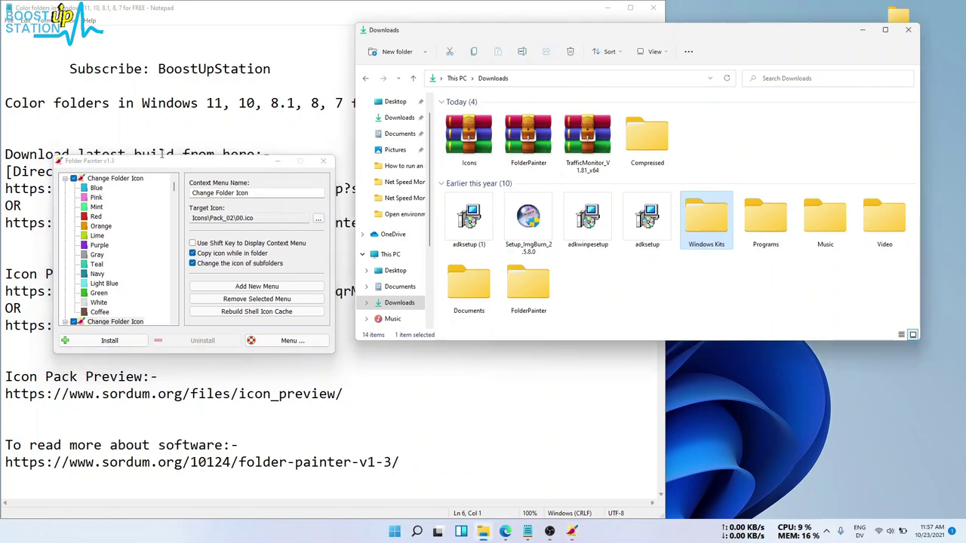
pyautogui.moveTo(144, 164); pyautogui.dragTo(149, 172)
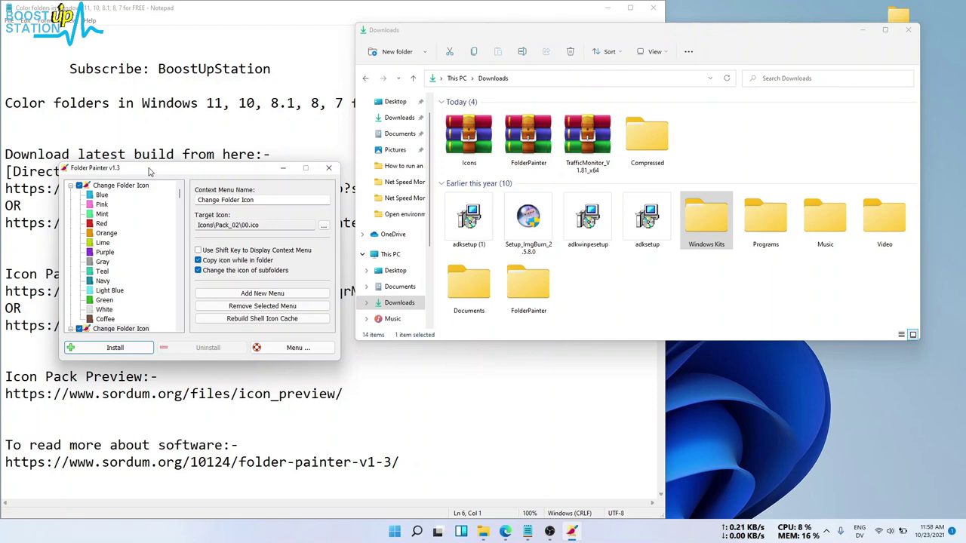
pyautogui.moveTo(662, 294); pyautogui.dragTo(710, 237)
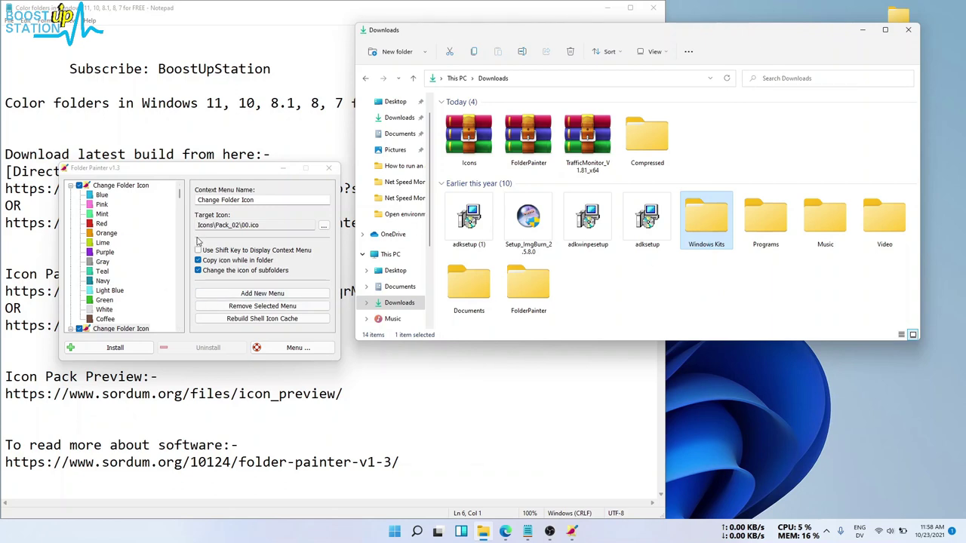
pyautogui.click(198, 240)
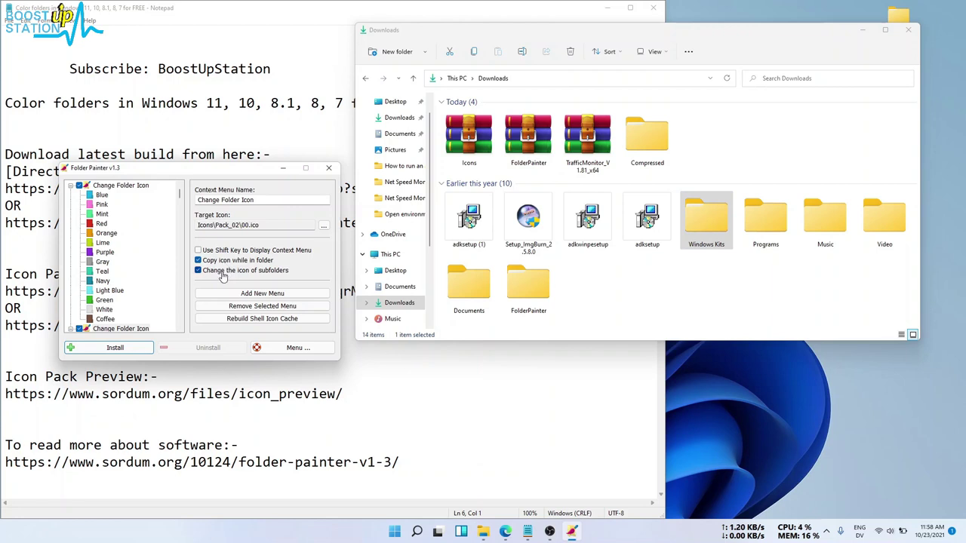
# - Install the Folder Painter context menus and change the Windows Kits folder to the star icon, Icon 2, from the last Change Folder Icon menu
pyautogui.click(113, 348)
pyautogui.rightClick(717, 243)
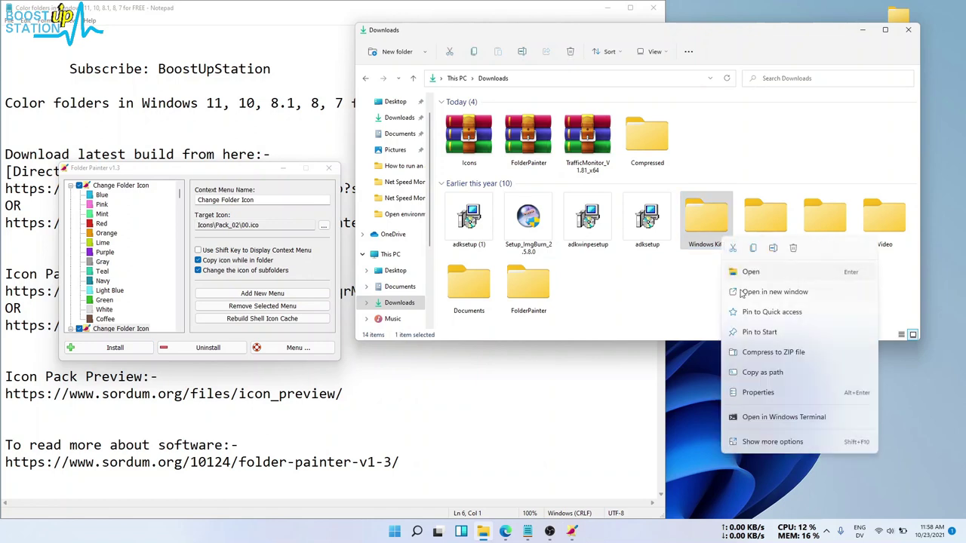
pyautogui.click(765, 443)
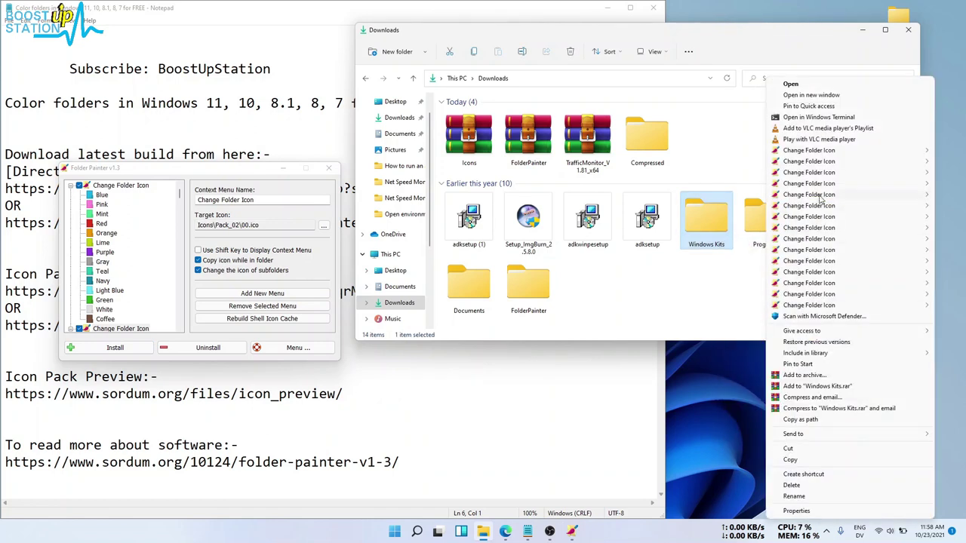
pyautogui.moveTo(821, 193)
pyautogui.moveTo(806, 307)
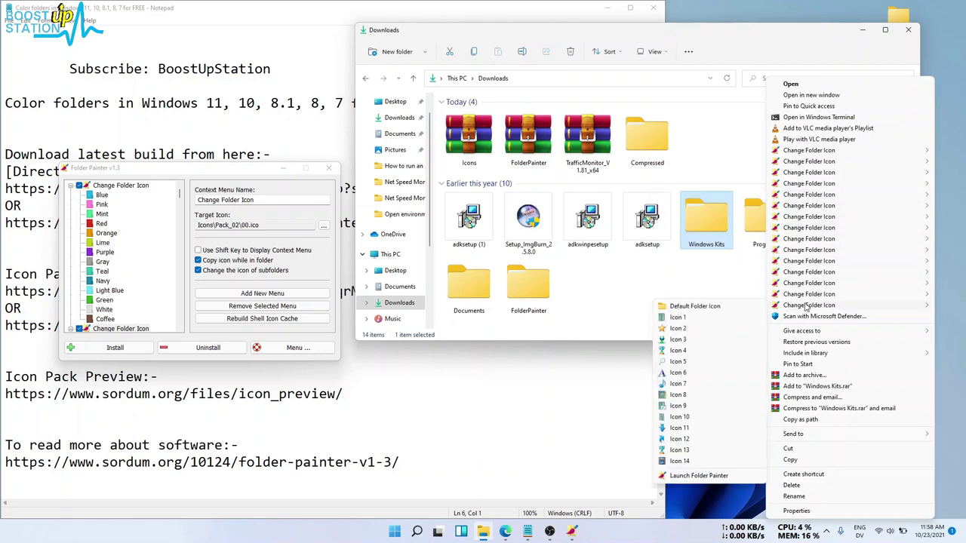
pyautogui.click(678, 328)
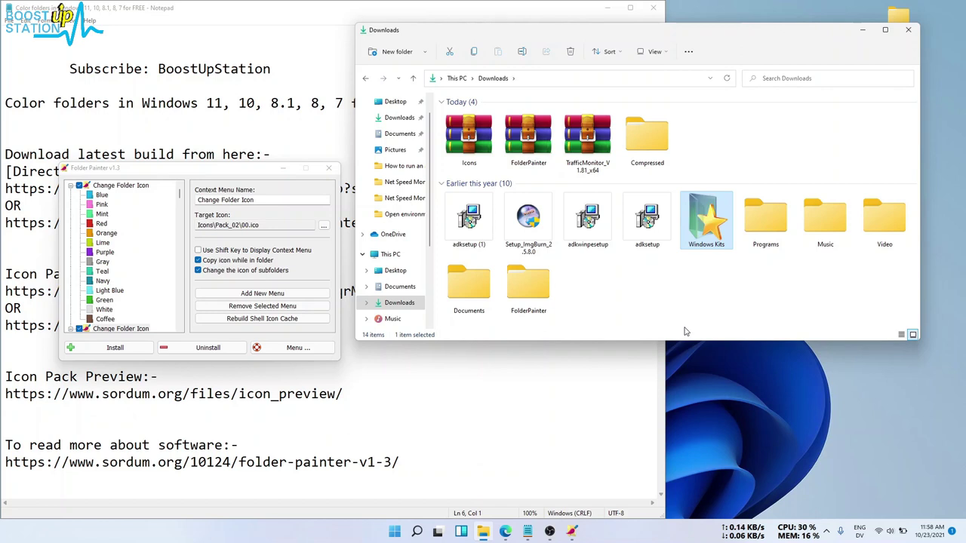
# - Change the Documents folder in Downloads to the trophy icon, Icon 4, from the last Change Folder Icon menu
pyautogui.rightClick(461, 286)
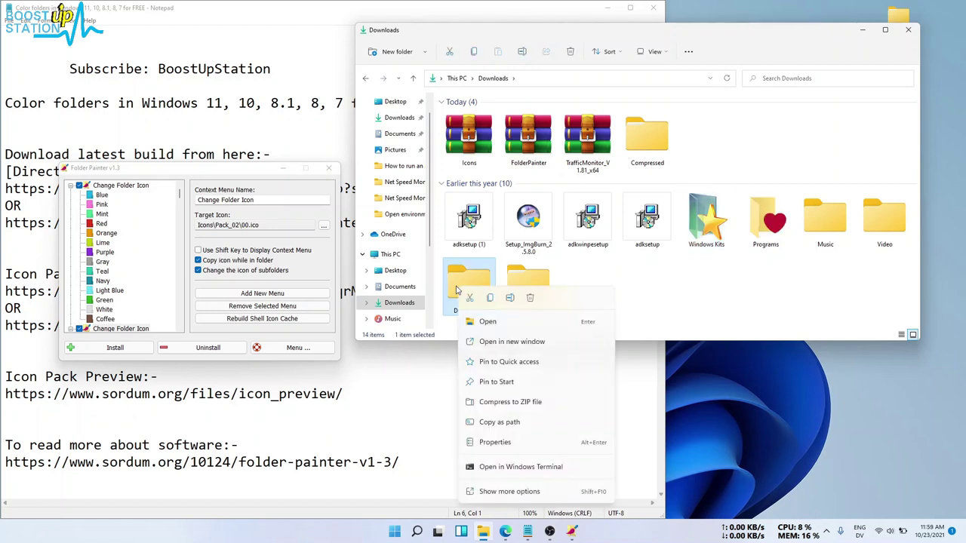
pyautogui.click(550, 489)
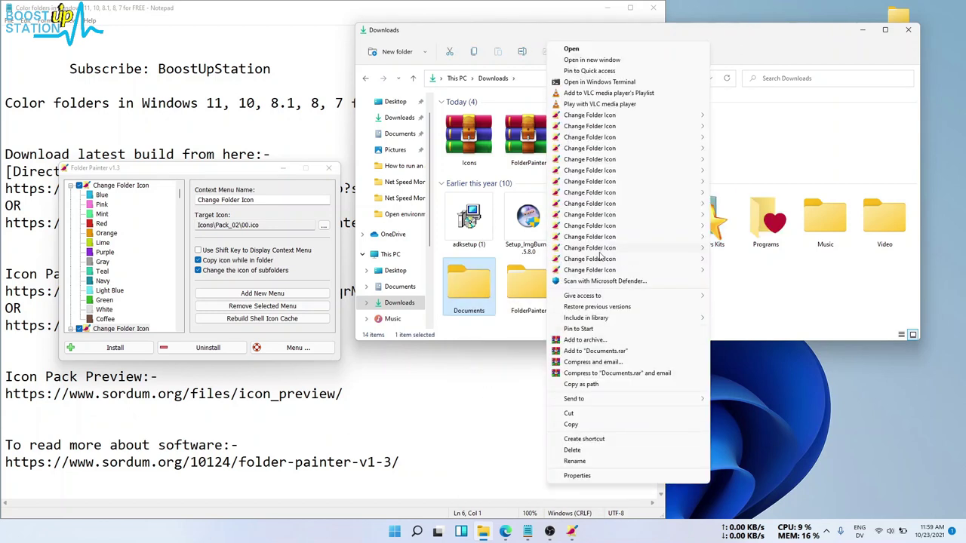
pyautogui.moveTo(600, 256)
pyautogui.moveTo(636, 269)
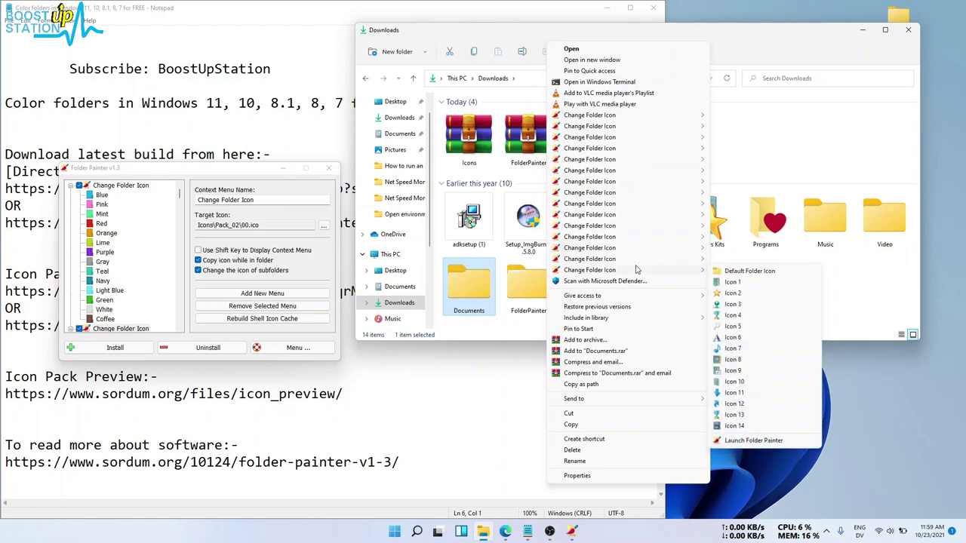
pyautogui.click(732, 315)
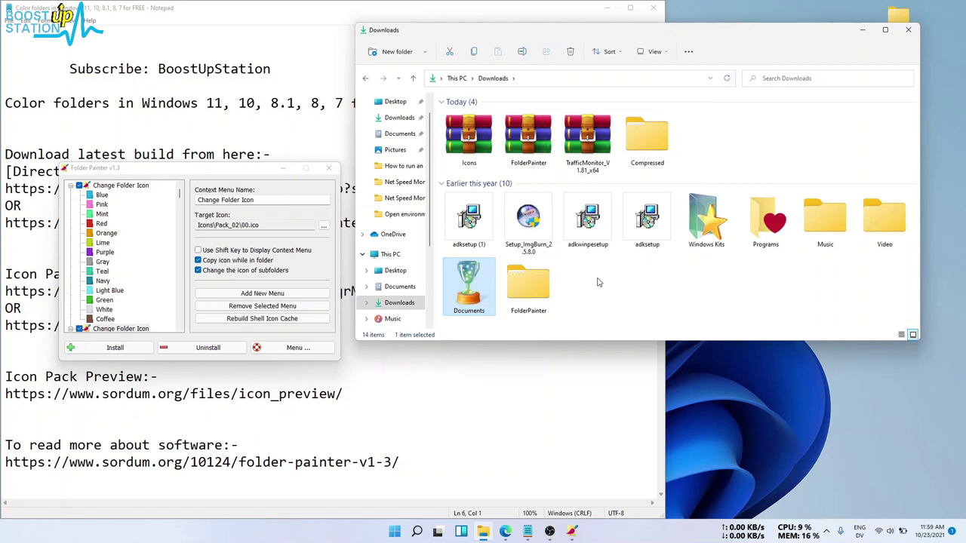
# - Color the FolderPainter folder pink with the first Change Folder Icon menu and refresh the Downloads view
pyautogui.rightClick(540, 289)
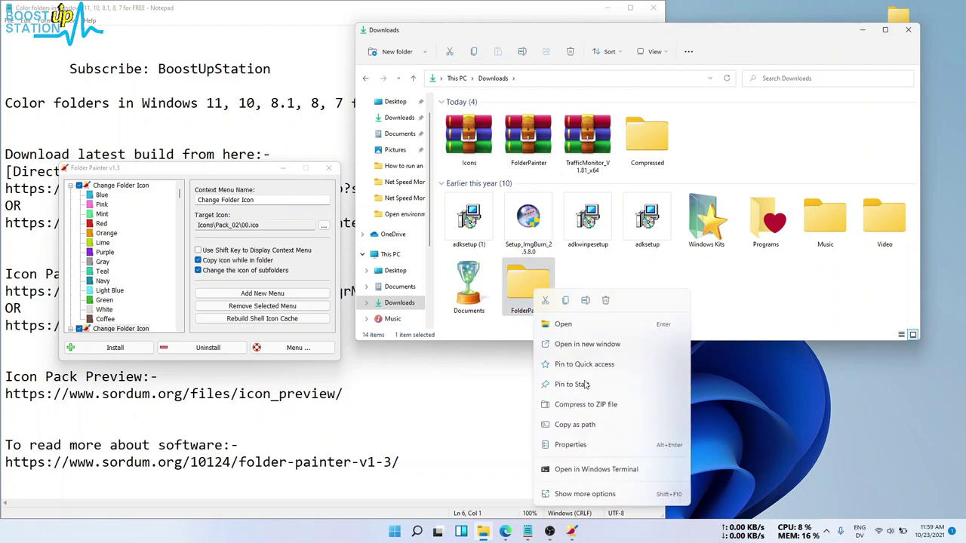
pyautogui.click(585, 494)
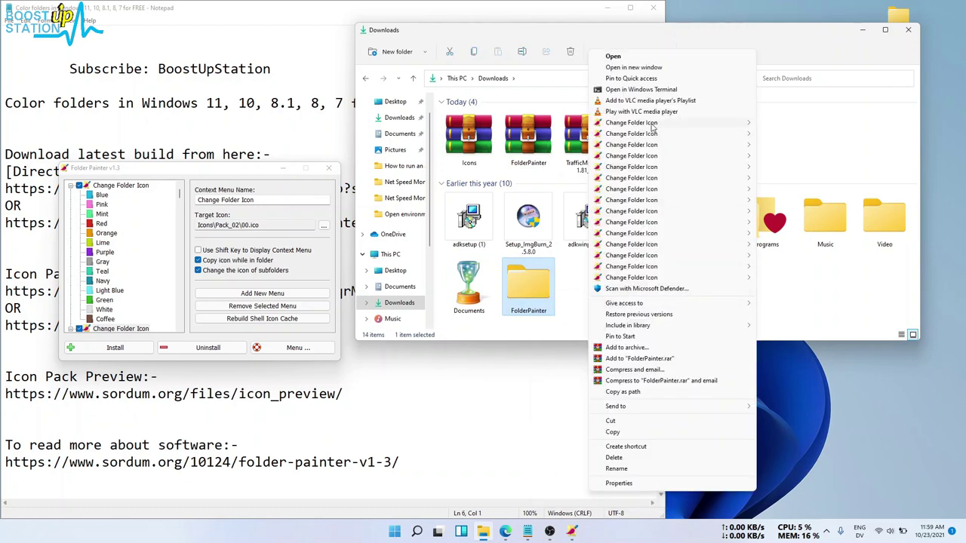
pyautogui.moveTo(699, 125)
pyautogui.click(776, 145)
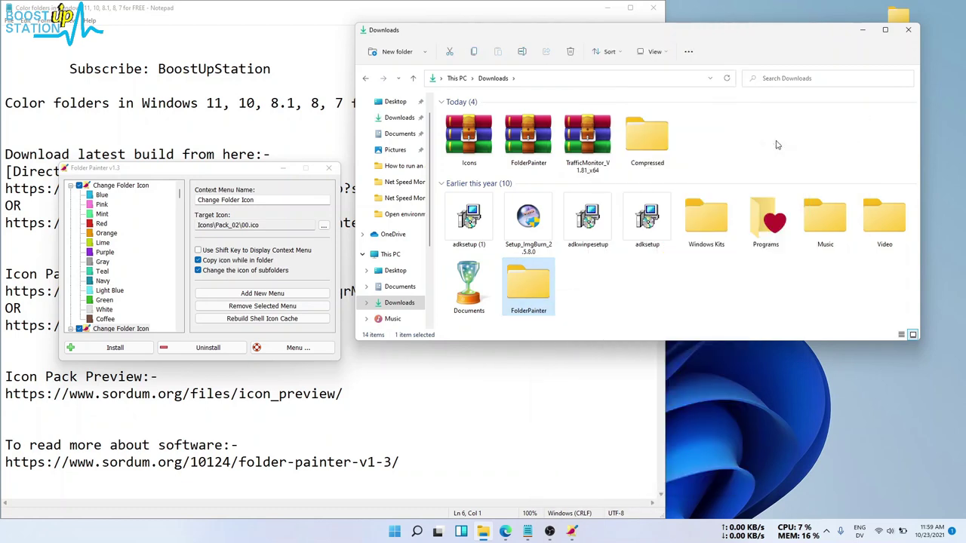
pyautogui.click(727, 80)
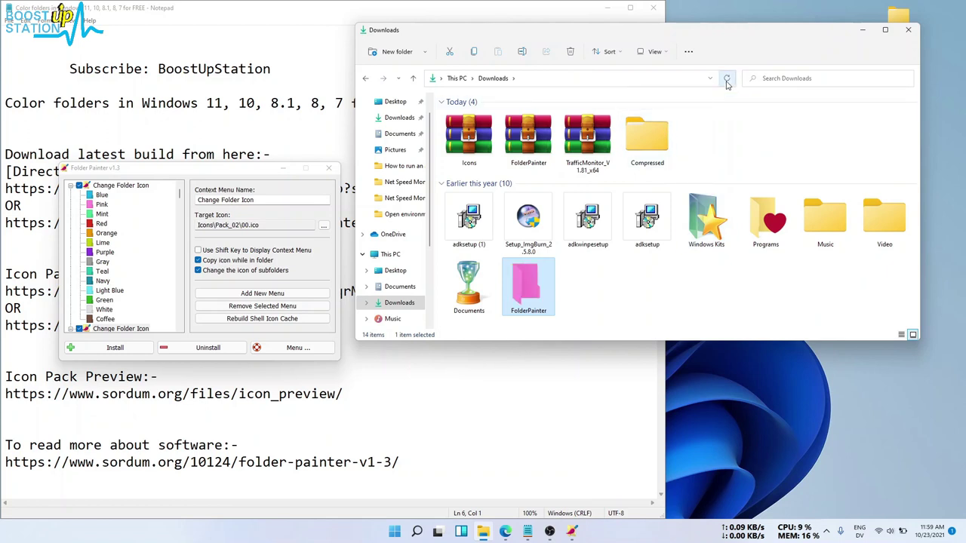
pyautogui.click(653, 286)
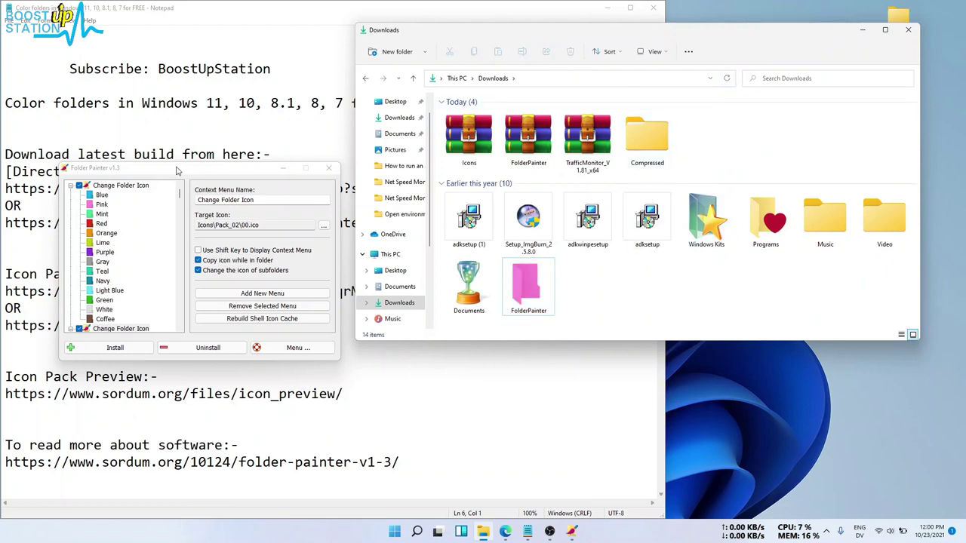
# - Uninstall the Folder Painter context menus, rebuild the shell icon cache, and check the icons of the four customized folders in Downloads
pyautogui.moveTo(176, 172); pyautogui.dragTo(179, 161)
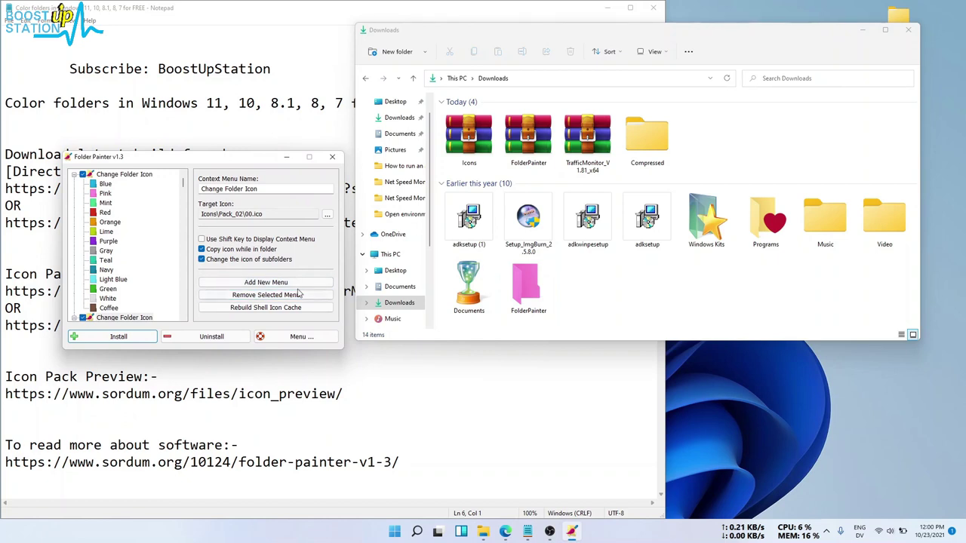
pyautogui.click(786, 278)
pyautogui.moveTo(786, 278); pyautogui.dragTo(572, 289)
pyautogui.click(173, 341)
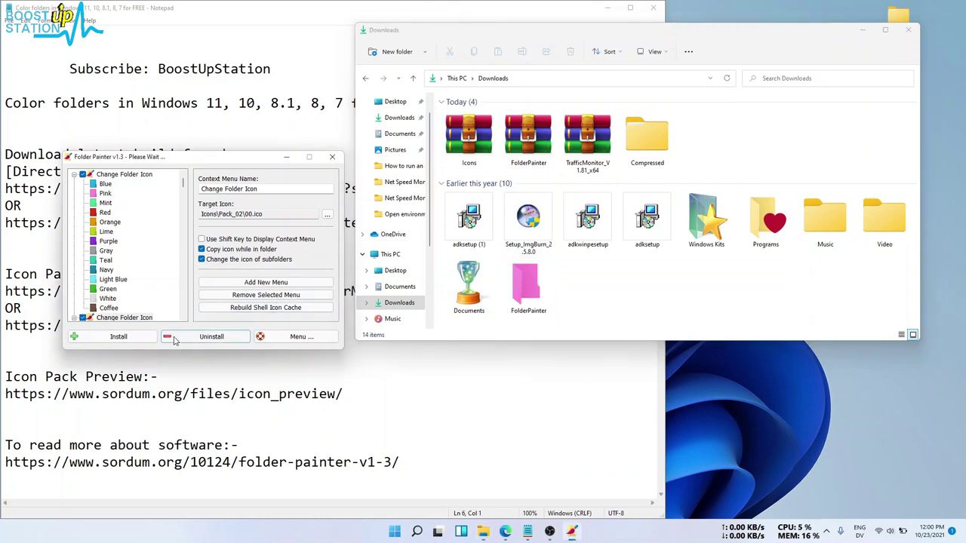
pyautogui.click(239, 308)
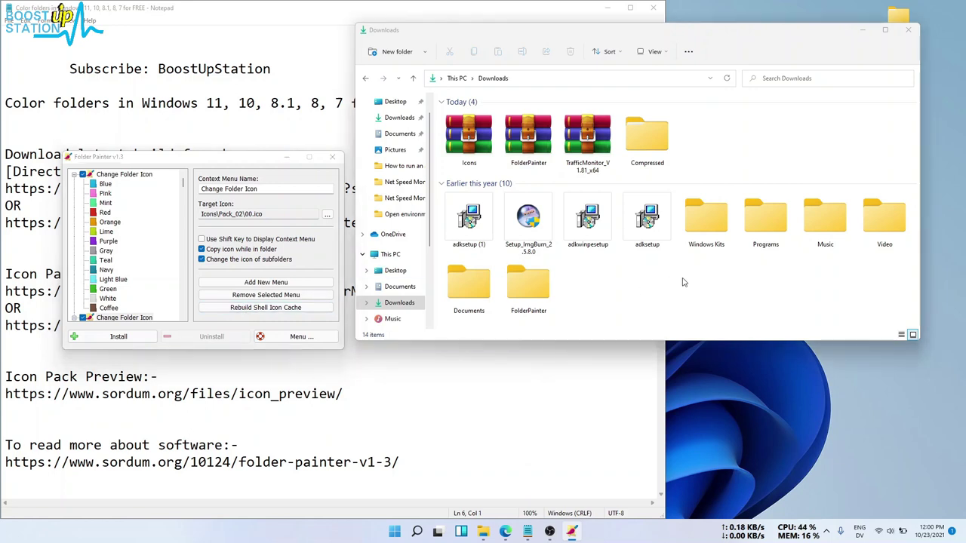
pyautogui.moveTo(689, 270); pyautogui.dragTo(780, 196)
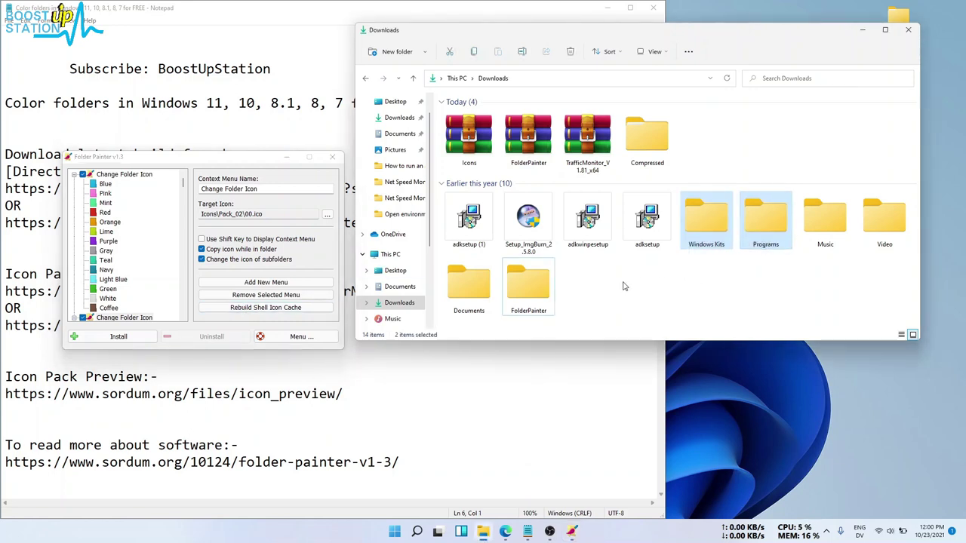
pyautogui.moveTo(628, 283); pyautogui.dragTo(475, 288)
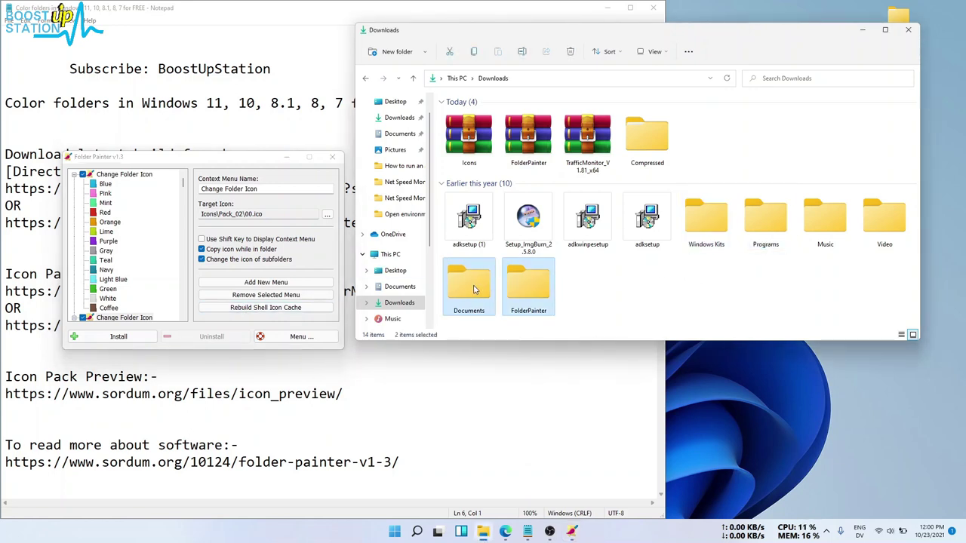
# - Reinstall the Folder Painter context menus and check the customized folder icons in Downloads
pyautogui.click(115, 338)
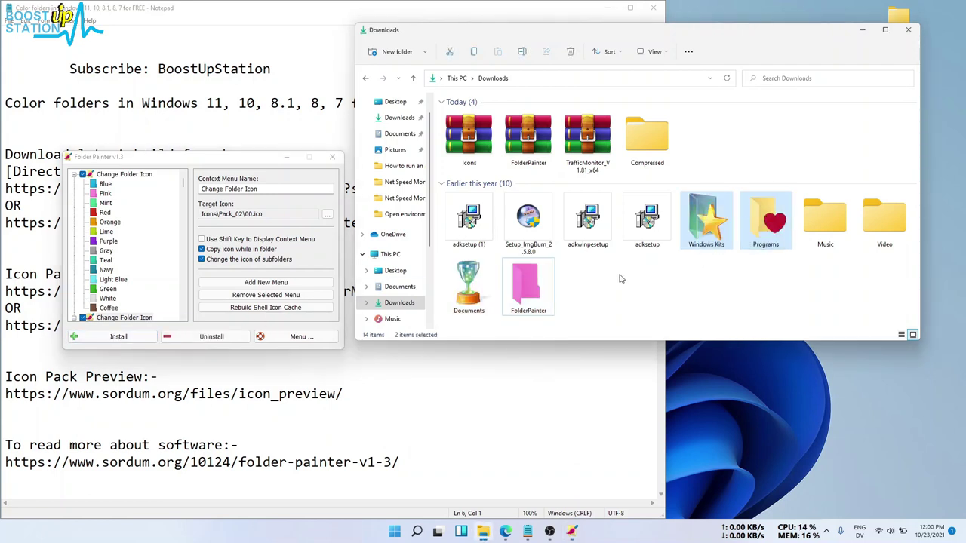
pyautogui.moveTo(571, 292); pyautogui.dragTo(464, 294)
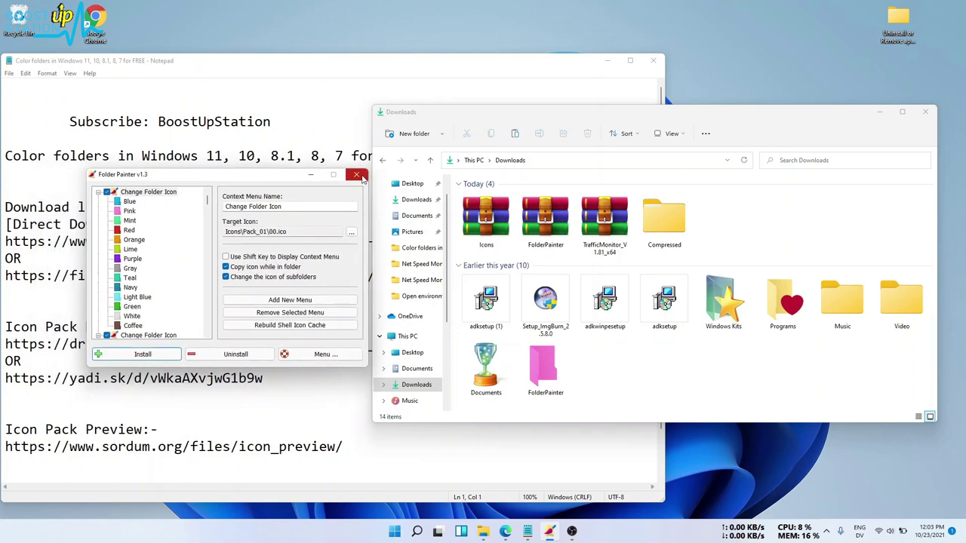
# - Close Folder Painter, look at the files inside the FolderPainter folder, and return to Downloads
pyautogui.click(318, 172)
pyautogui.click(553, 366)
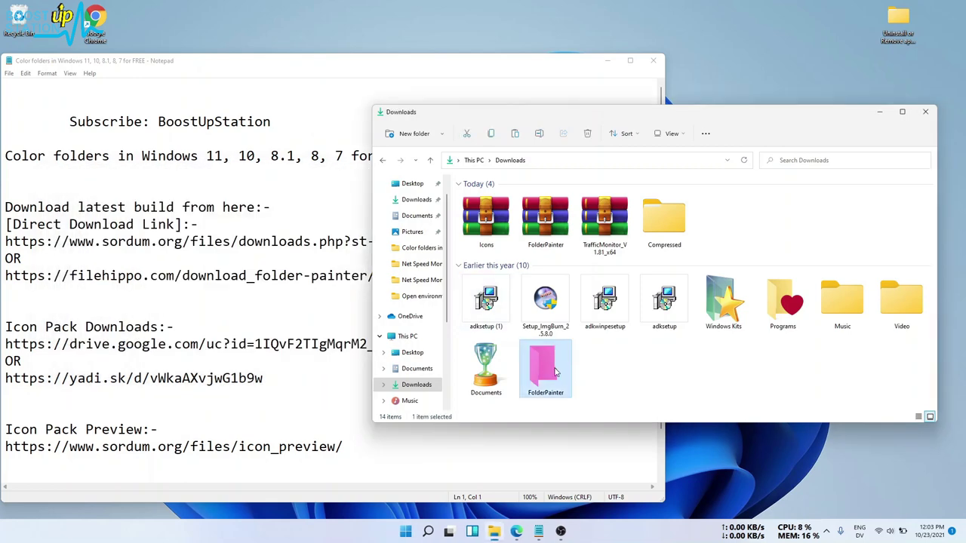
pyautogui.doubleClick(538, 377)
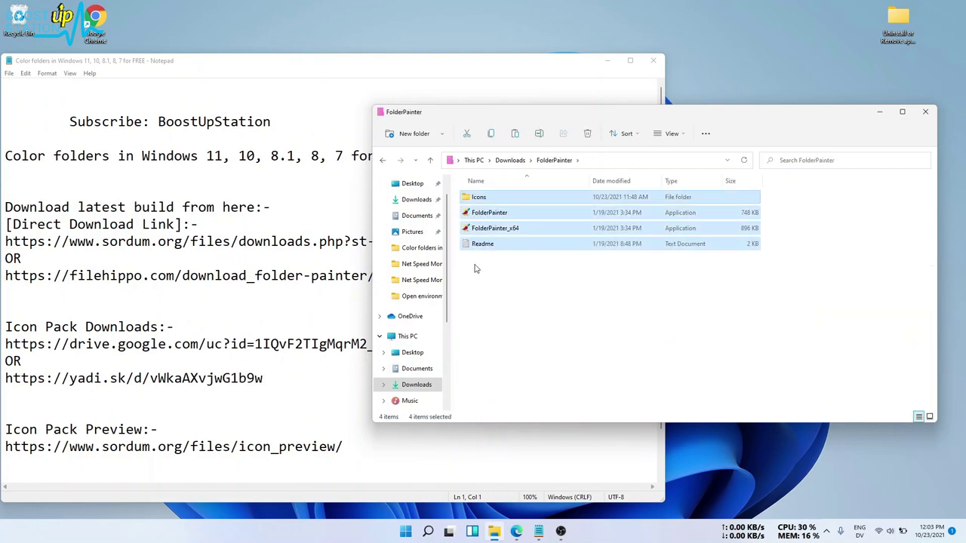
pyautogui.click(435, 159)
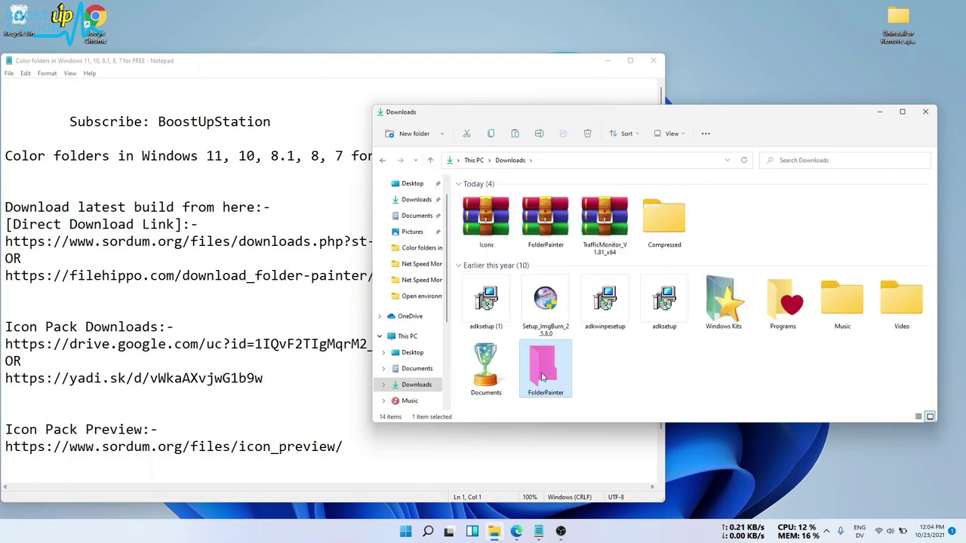
pyautogui.moveTo(542, 378); pyautogui.dragTo(635, 397)
# - Launch FolderPainter_x64 from the FolderPainter folder and place its window beside File Explorer
pyautogui.doubleClick(554, 362)
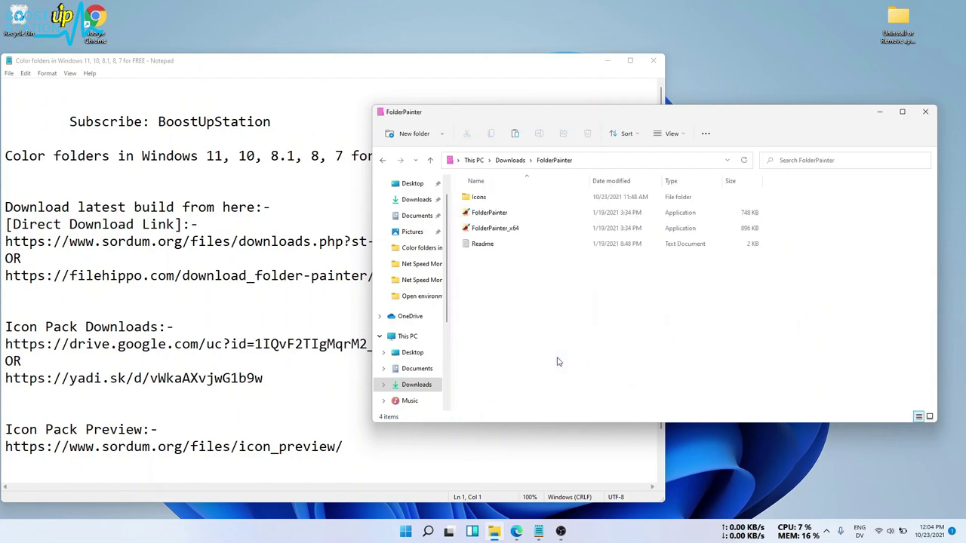
pyautogui.click(497, 229)
pyautogui.click(521, 212)
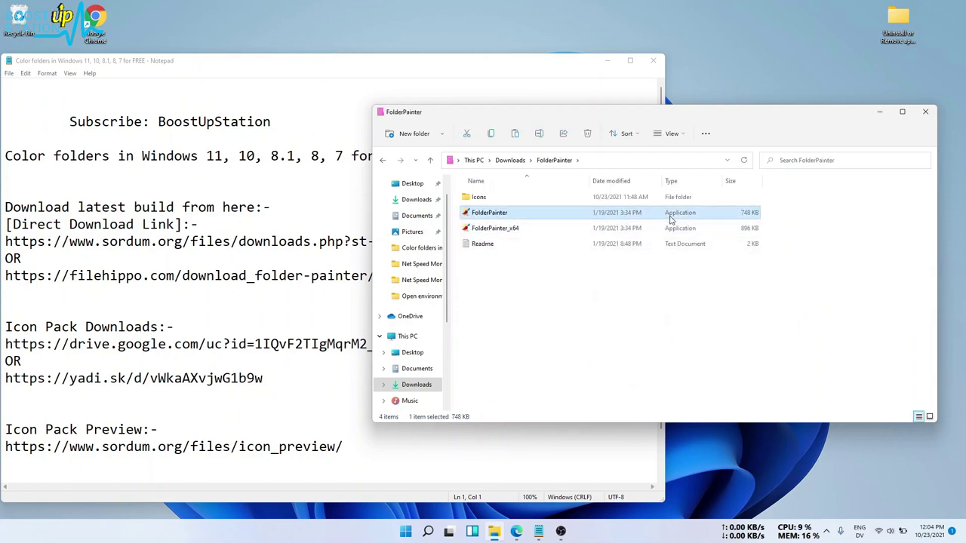
pyautogui.click(502, 233)
pyautogui.doubleClick(502, 234)
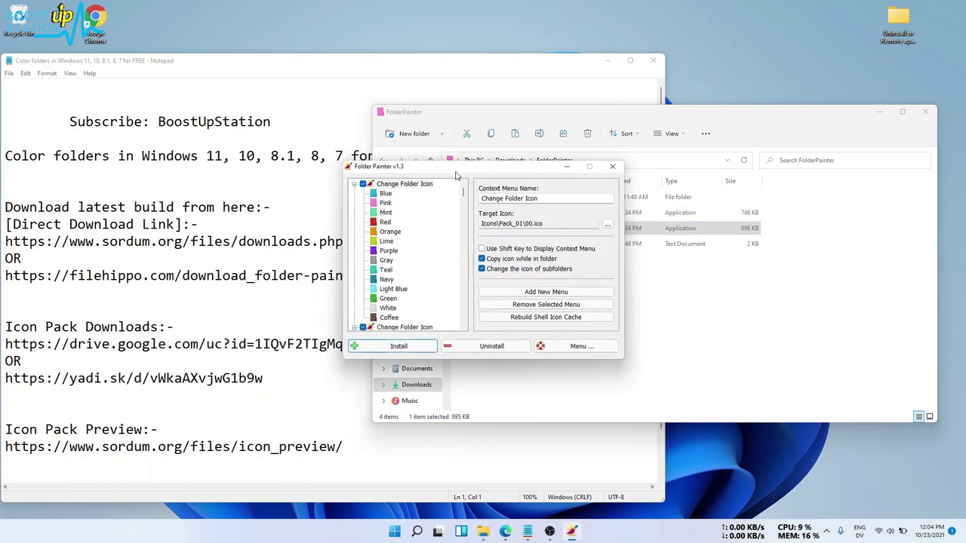
pyautogui.moveTo(455, 174); pyautogui.dragTo(200, 175)
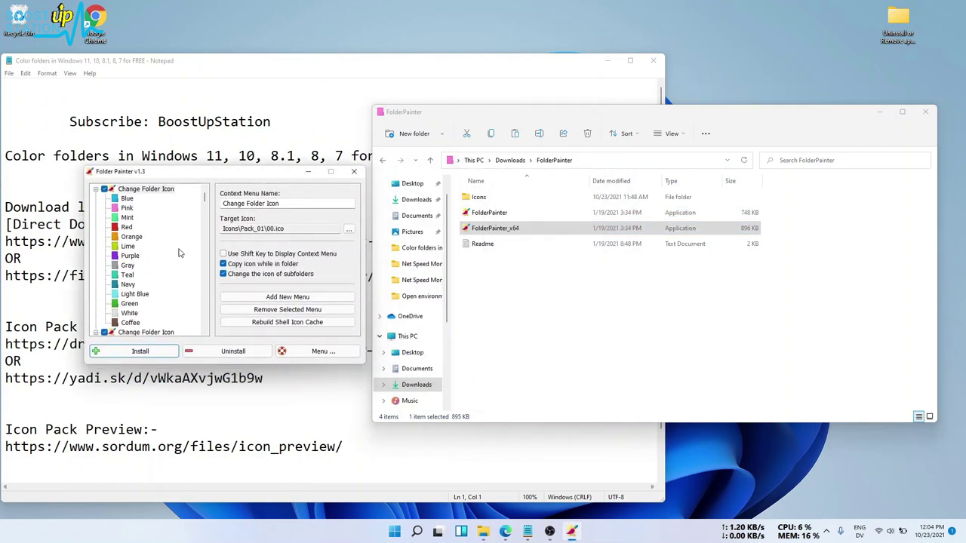
# - Install the context menus again and change the FolderPainter folder in Downloads to the green icon with a black back
pyautogui.click(130, 351)
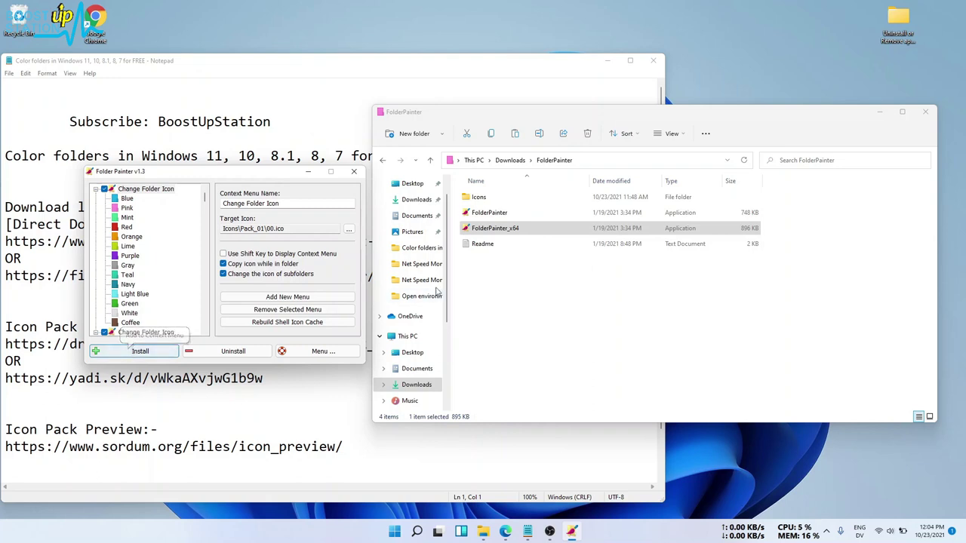
pyautogui.click(431, 160)
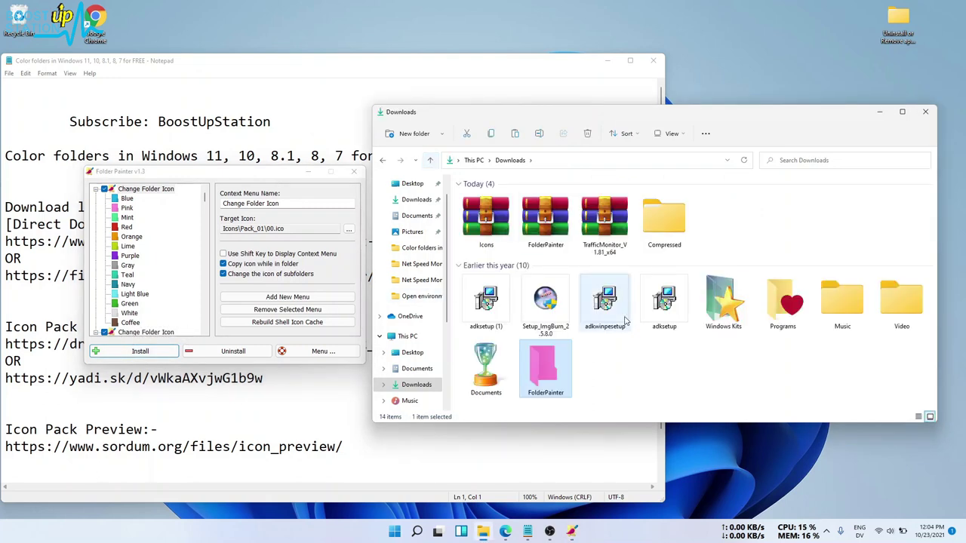
pyautogui.rightClick(568, 381)
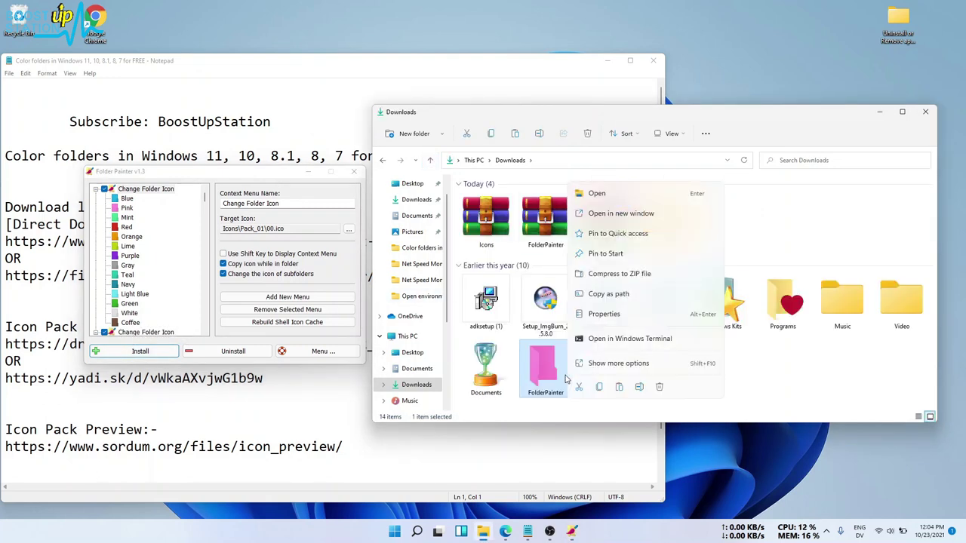
pyautogui.click(612, 363)
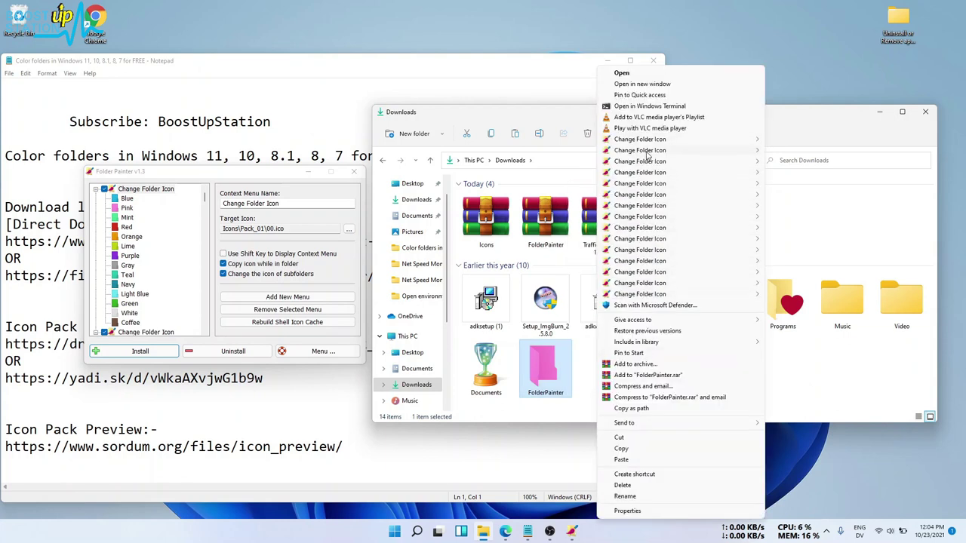
pyautogui.moveTo(647, 172)
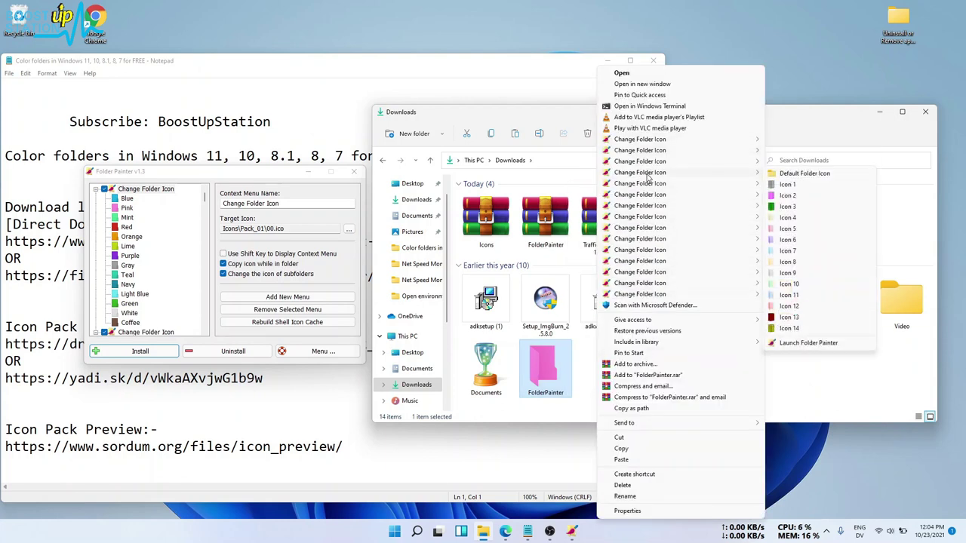
pyautogui.moveTo(650, 205)
pyautogui.click(789, 244)
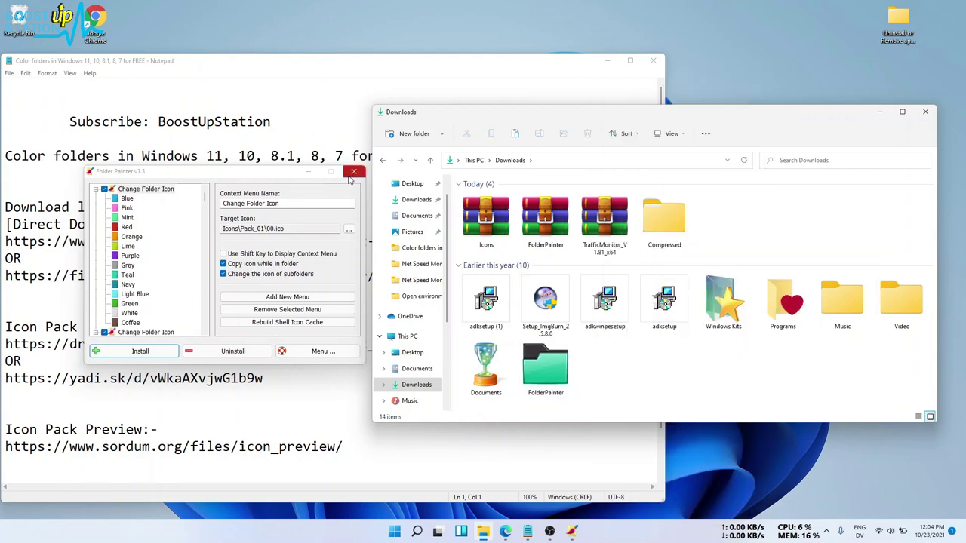
# - Close Folder Painter and move the Downloads window aside to uncover more of the Notepad notes
pyautogui.click(352, 173)
pyautogui.click(543, 386)
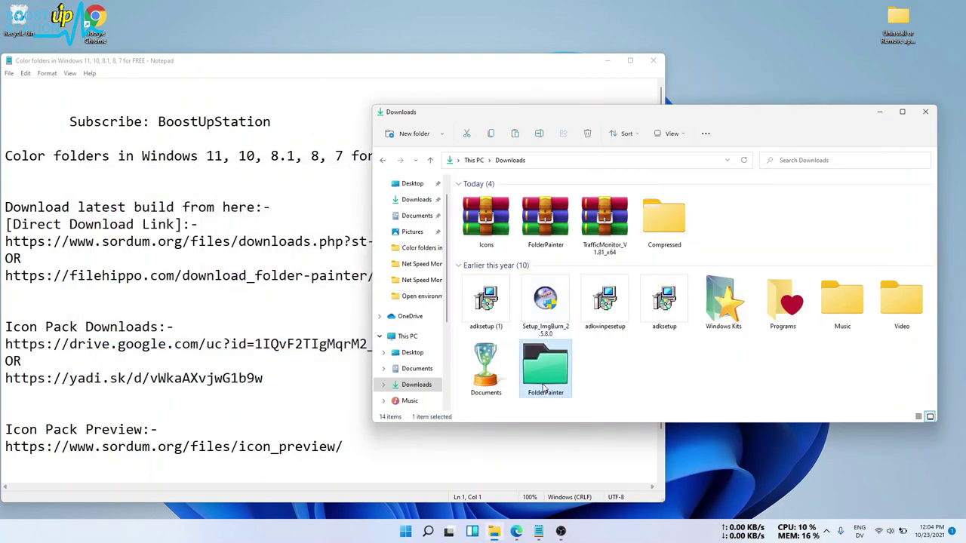
pyautogui.click(592, 375)
pyautogui.moveTo(528, 111); pyautogui.dragTo(553, 106)
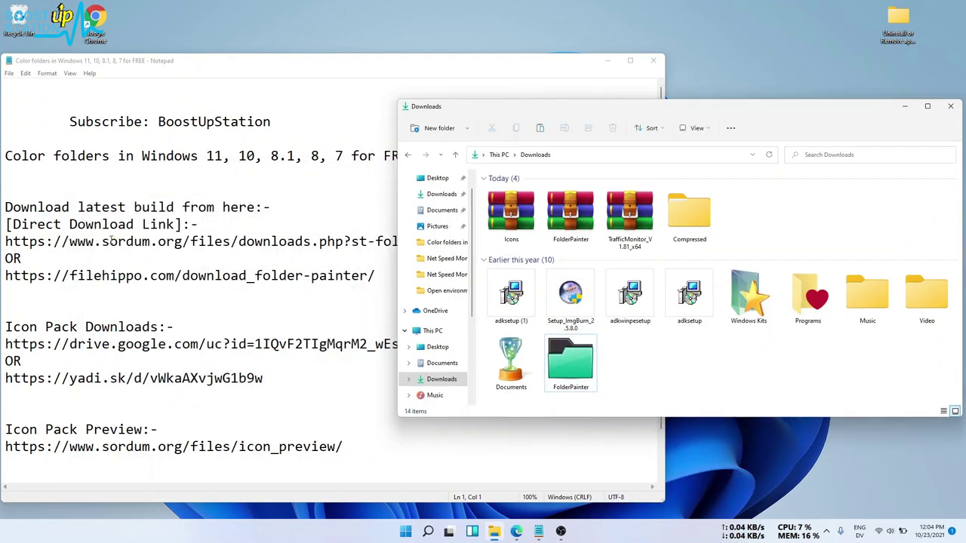
# - Bring the Notepad notes to the front and highlight the line "Subscribe: BoostUpStation"
pyautogui.moveTo(103, 241); pyautogui.dragTo(156, 242)
pyautogui.click(183, 242)
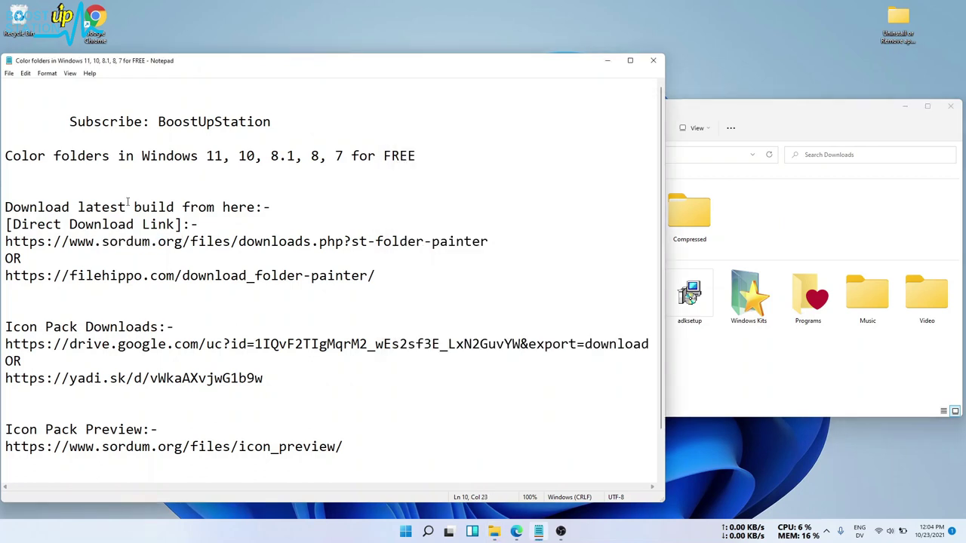
pyautogui.moveTo(69, 121); pyautogui.dragTo(290, 126)
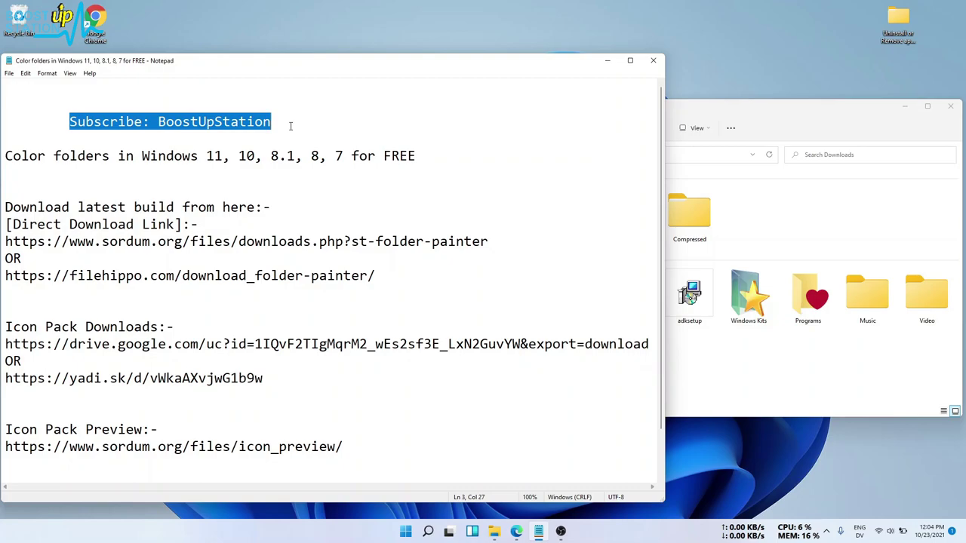